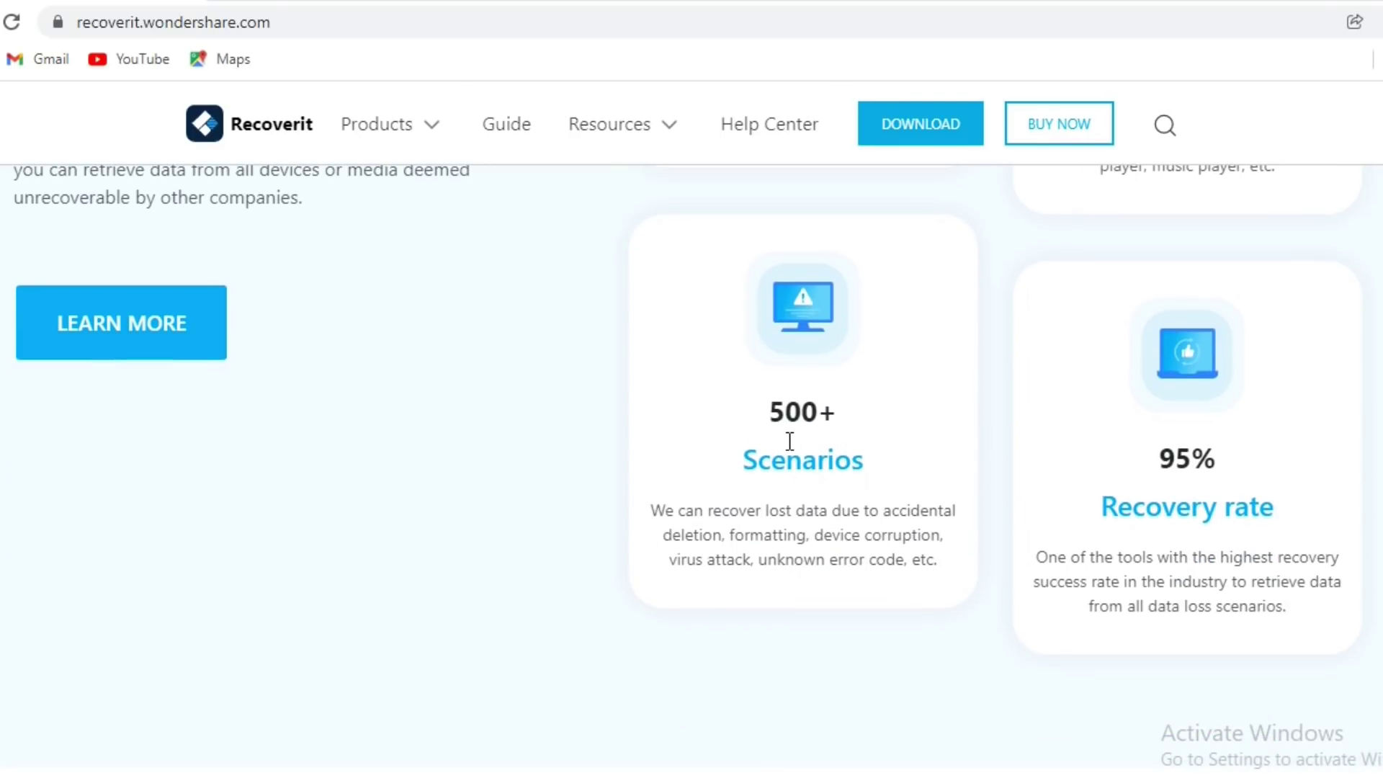
# Step: Examine the Recoverit website's Advanced Video Recovery features and the description of the Recoverit Free version
pyautogui.scroll(-5, 1182, 506)
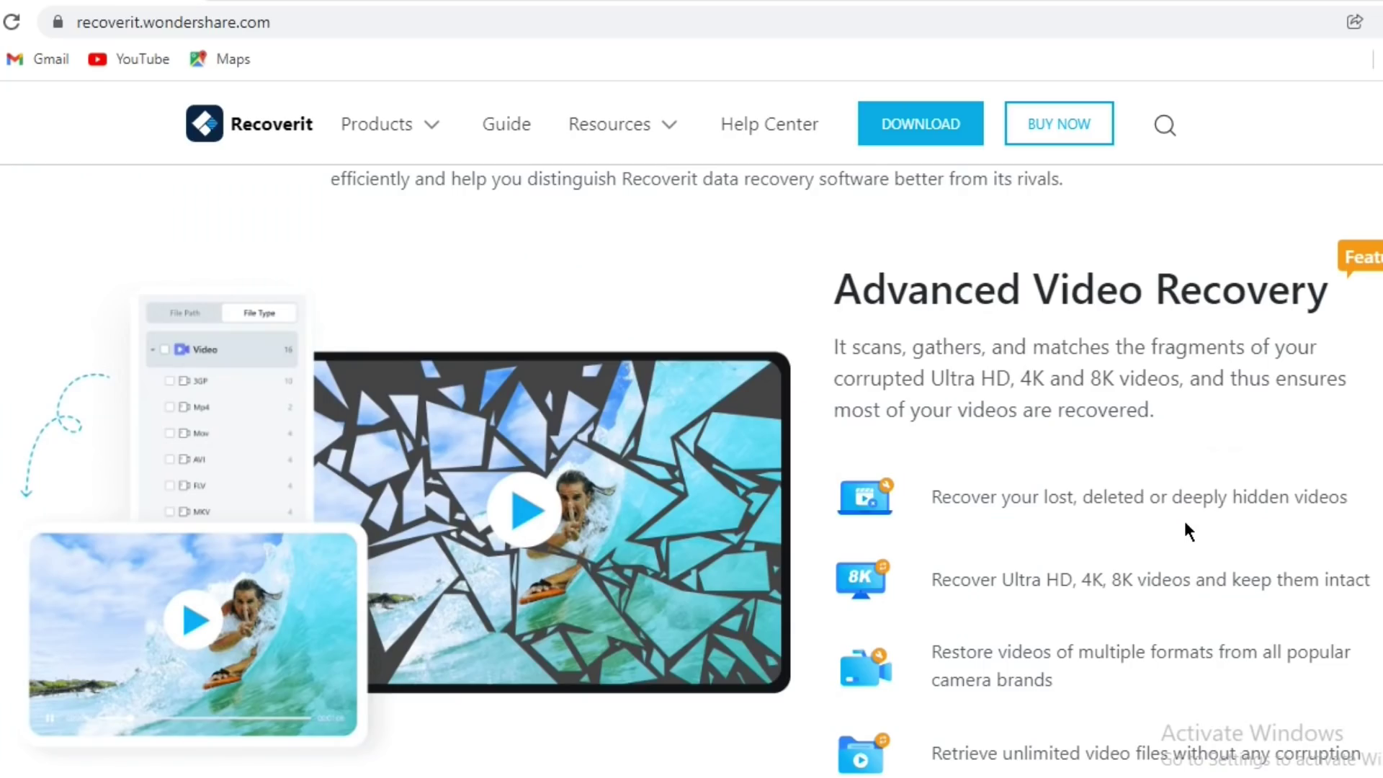
pyautogui.moveTo(1349, 381); pyautogui.dragTo(935, 382)
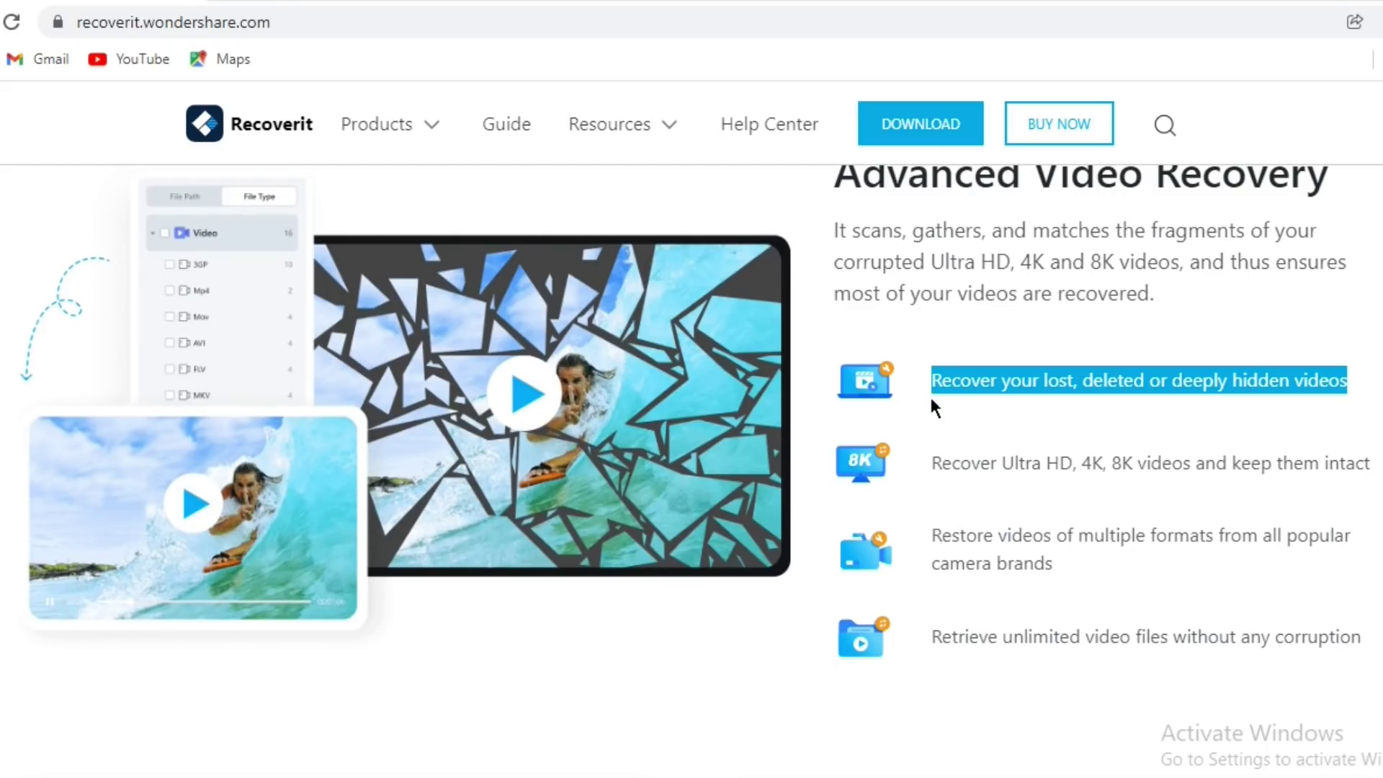
pyautogui.click(943, 430)
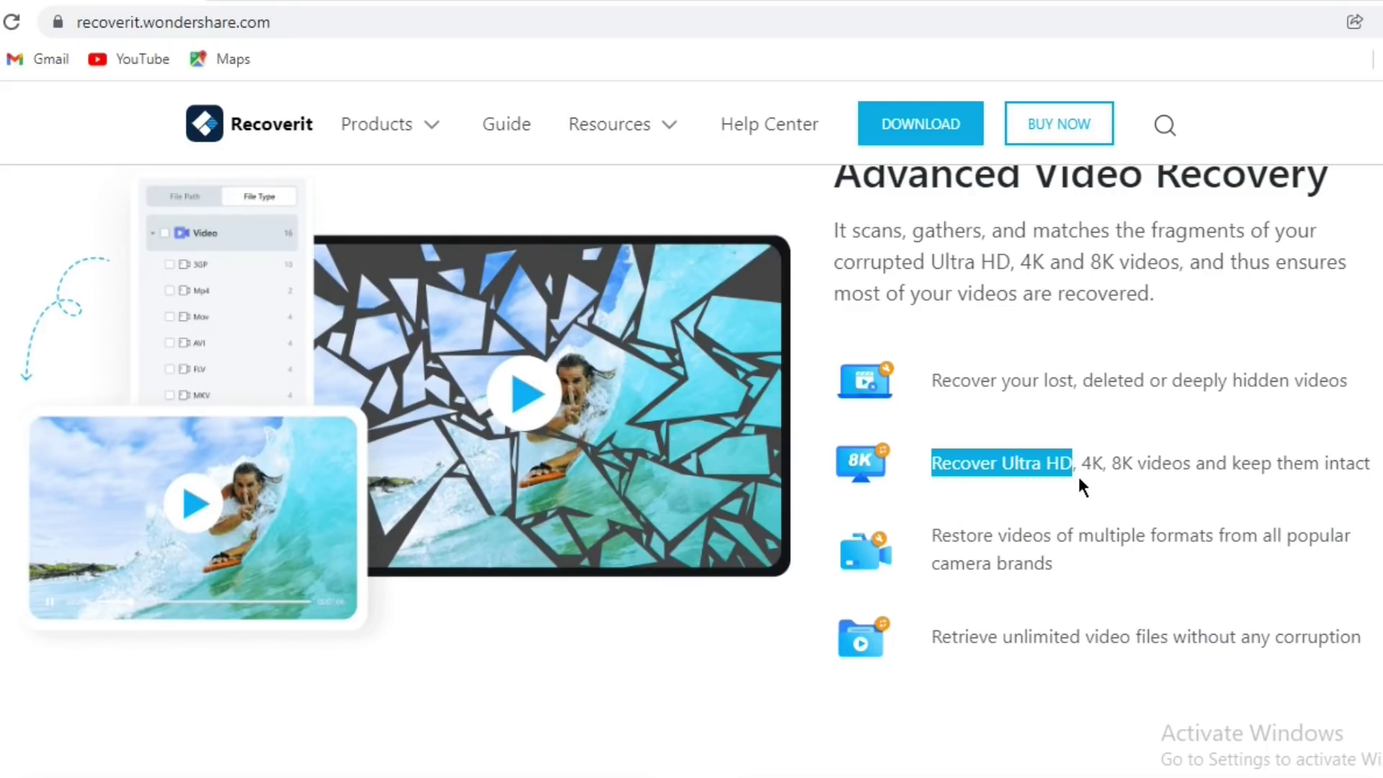
pyautogui.moveTo(1078, 473); pyautogui.dragTo(1372, 477)
pyautogui.scroll(-10, 974, 534)
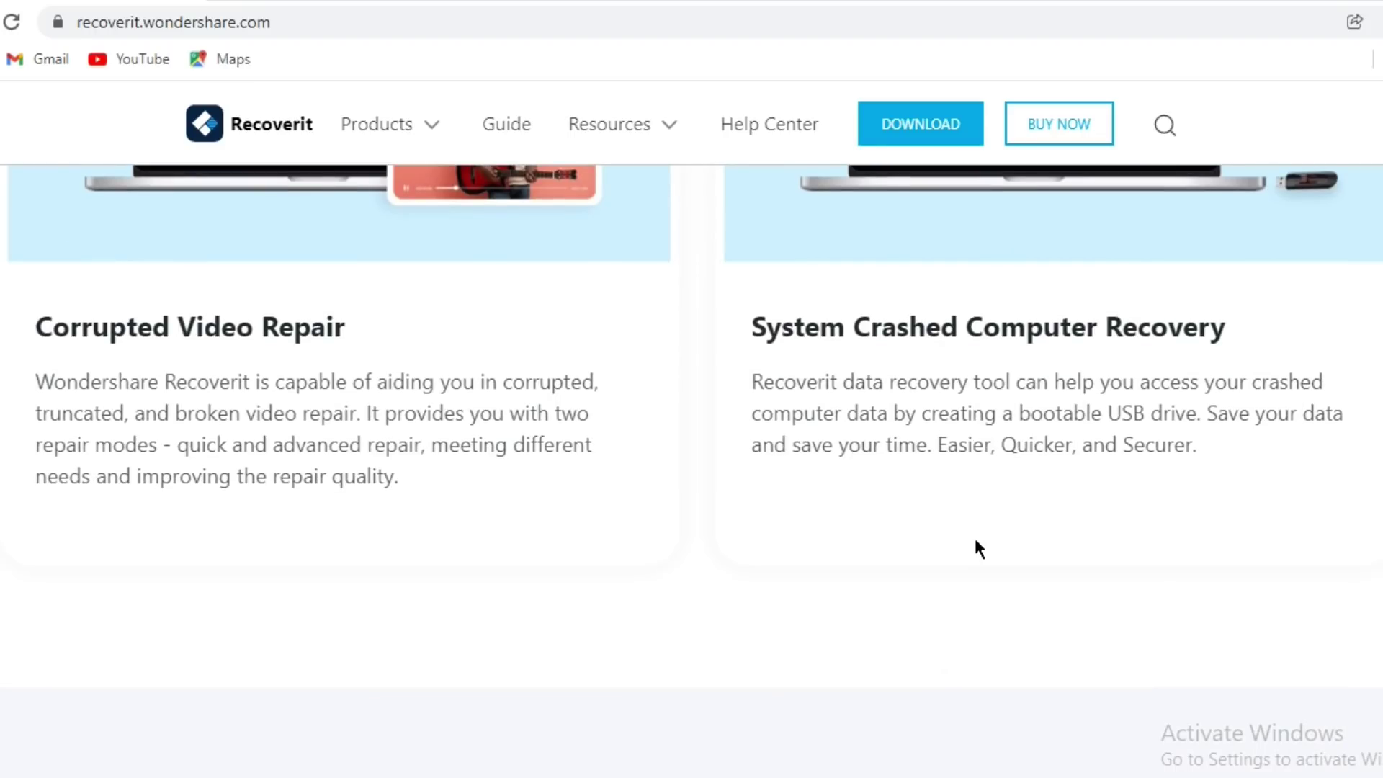
pyautogui.scroll(-15, 973, 543)
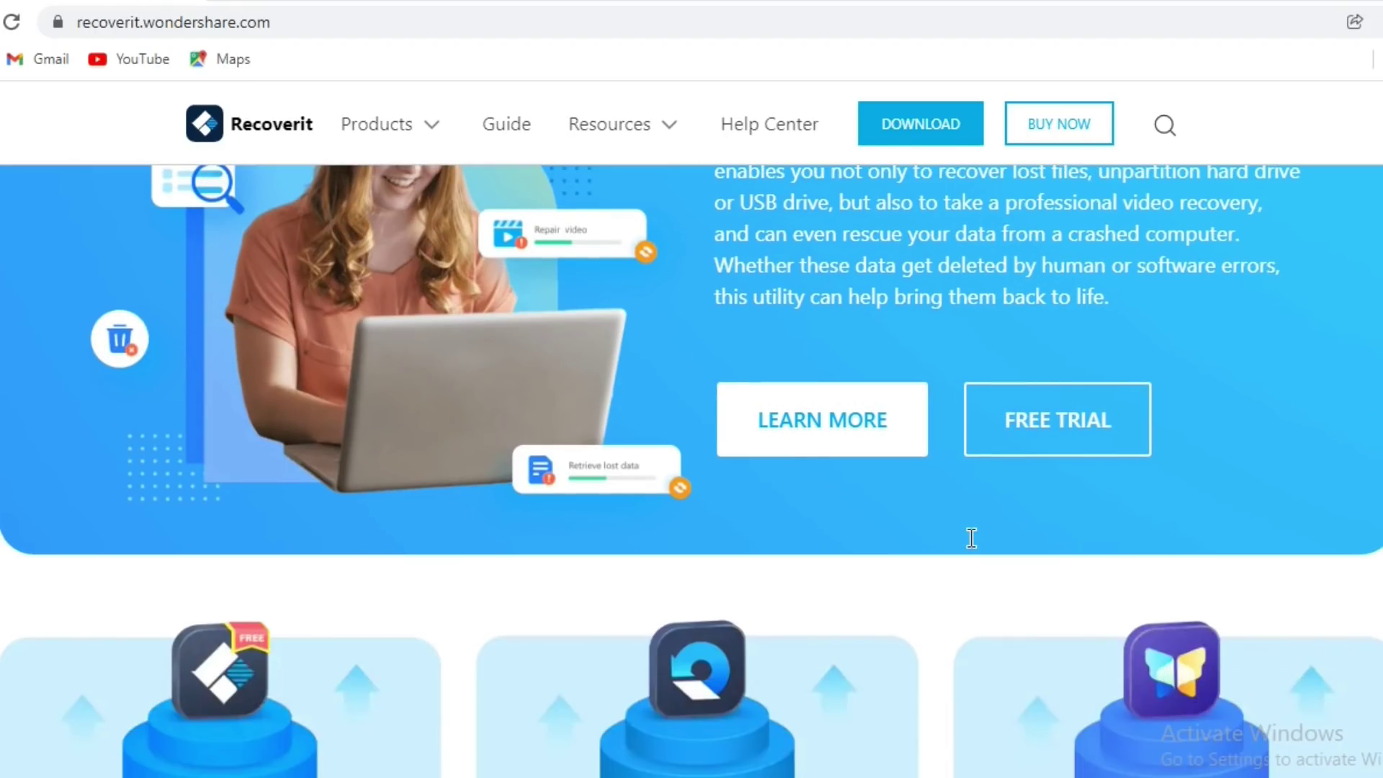
pyautogui.scroll(-5, 969, 538)
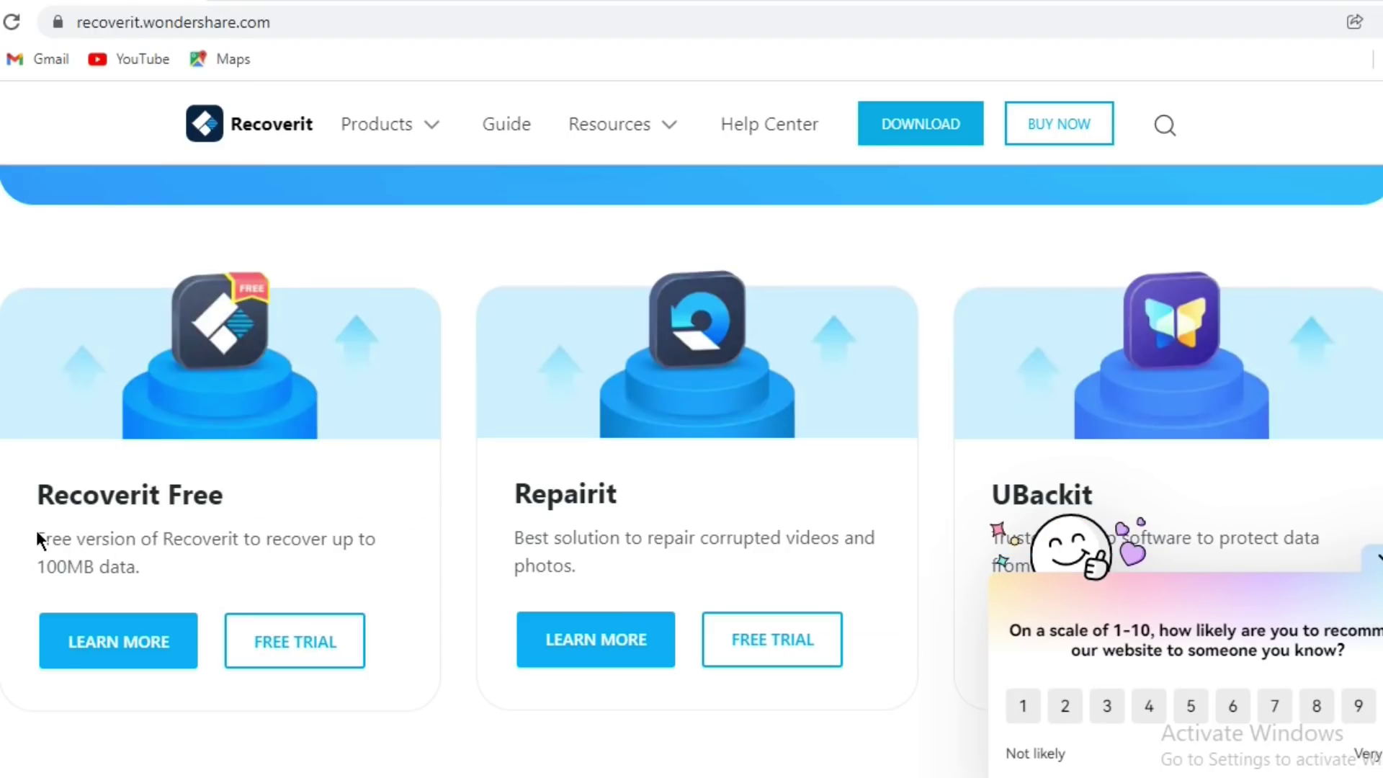
pyautogui.moveTo(36, 539); pyautogui.dragTo(163, 574)
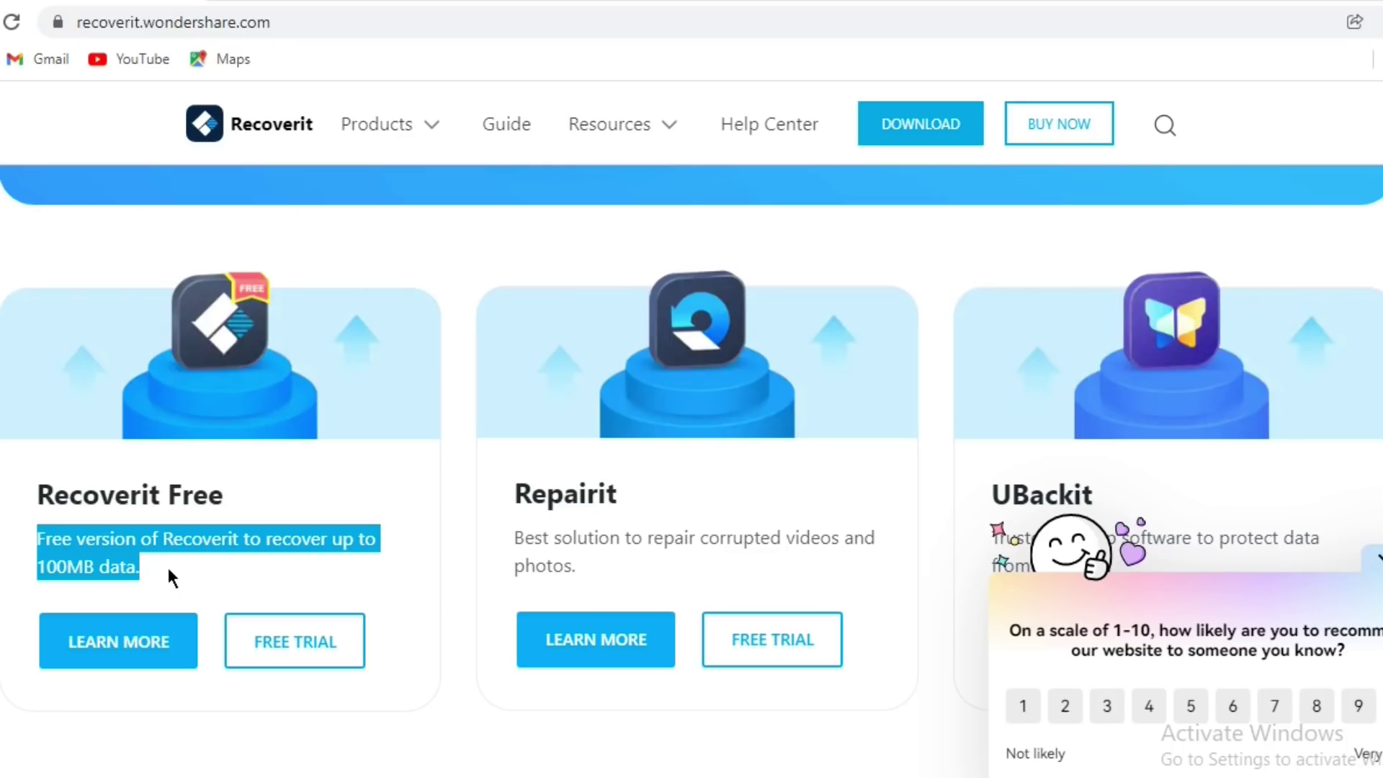
pyautogui.click(182, 569)
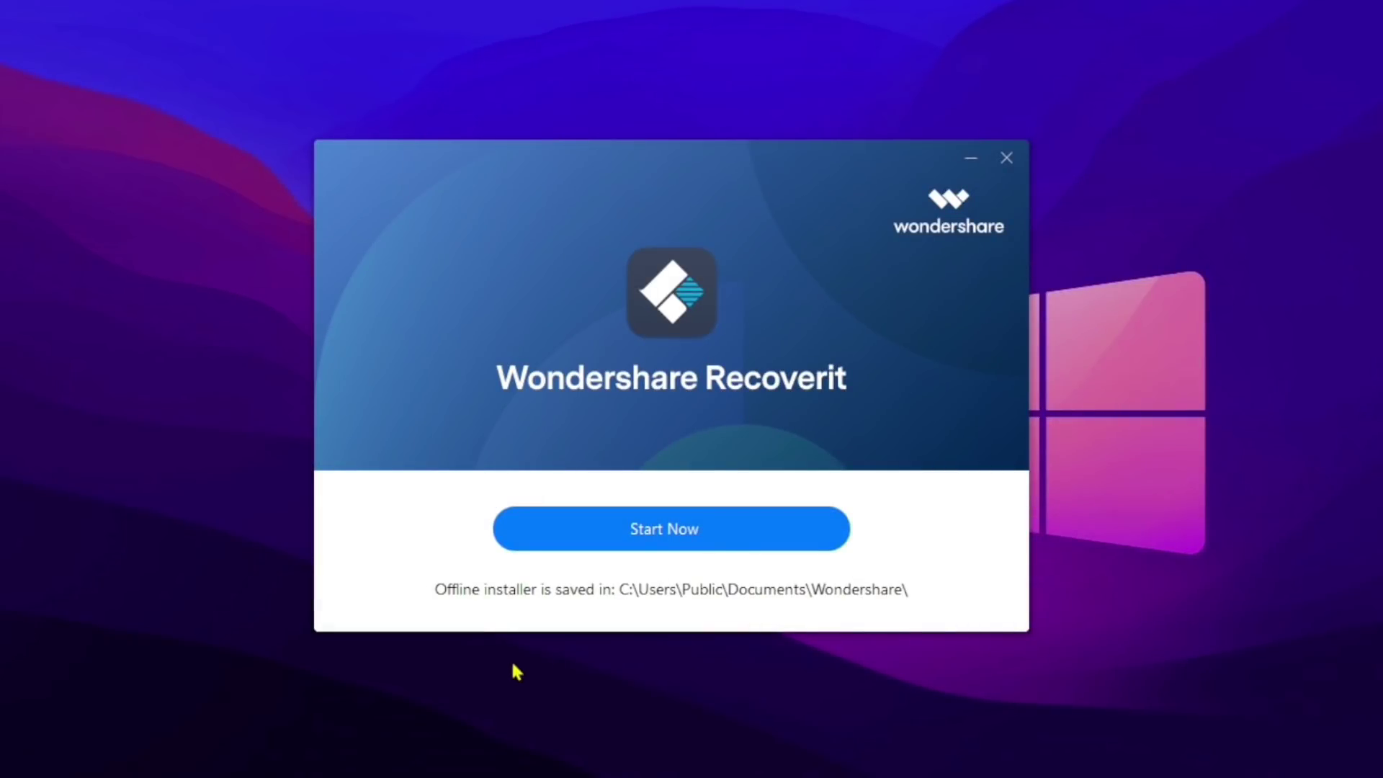
# Step: Launch Wondershare Recoverit from the finished installer
pyautogui.click(709, 538)
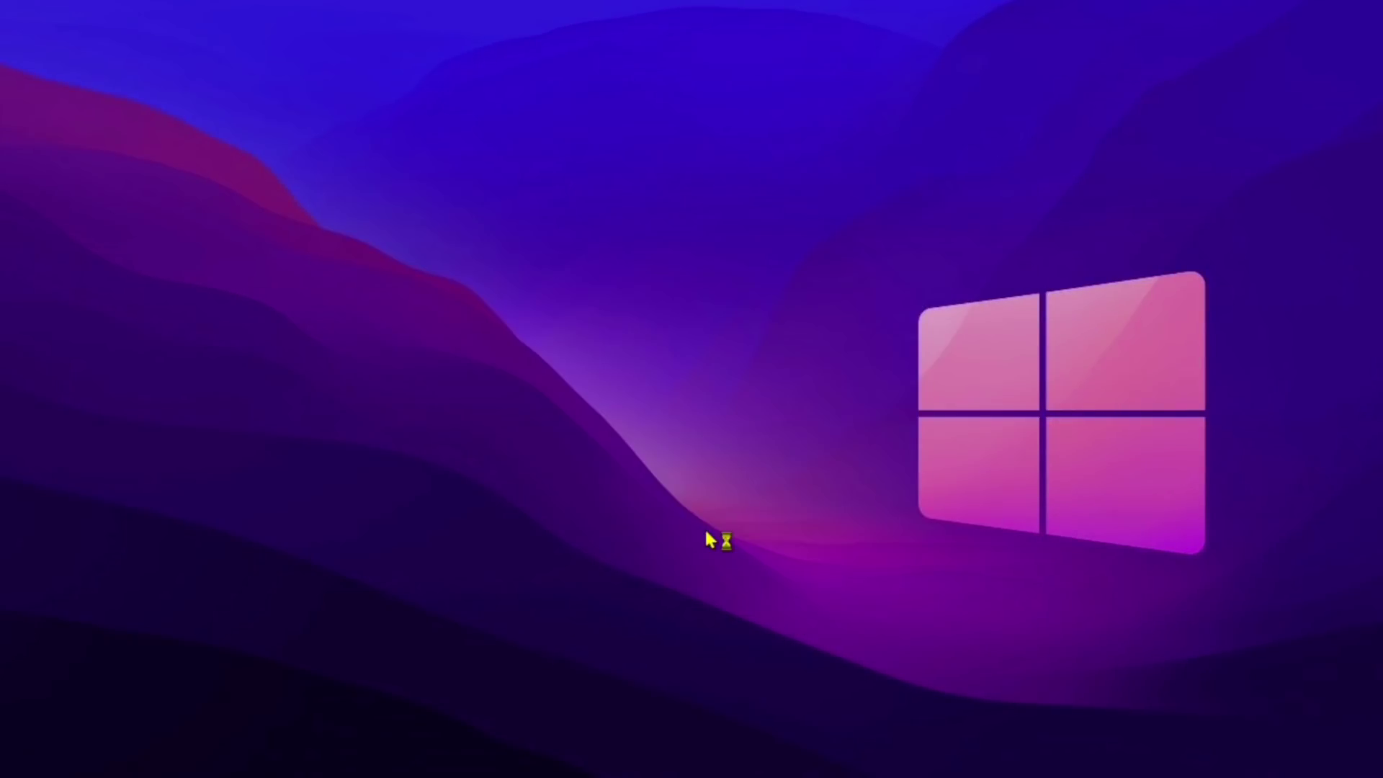
pyautogui.moveTo(274, 452); pyautogui.dragTo(1126, 460)
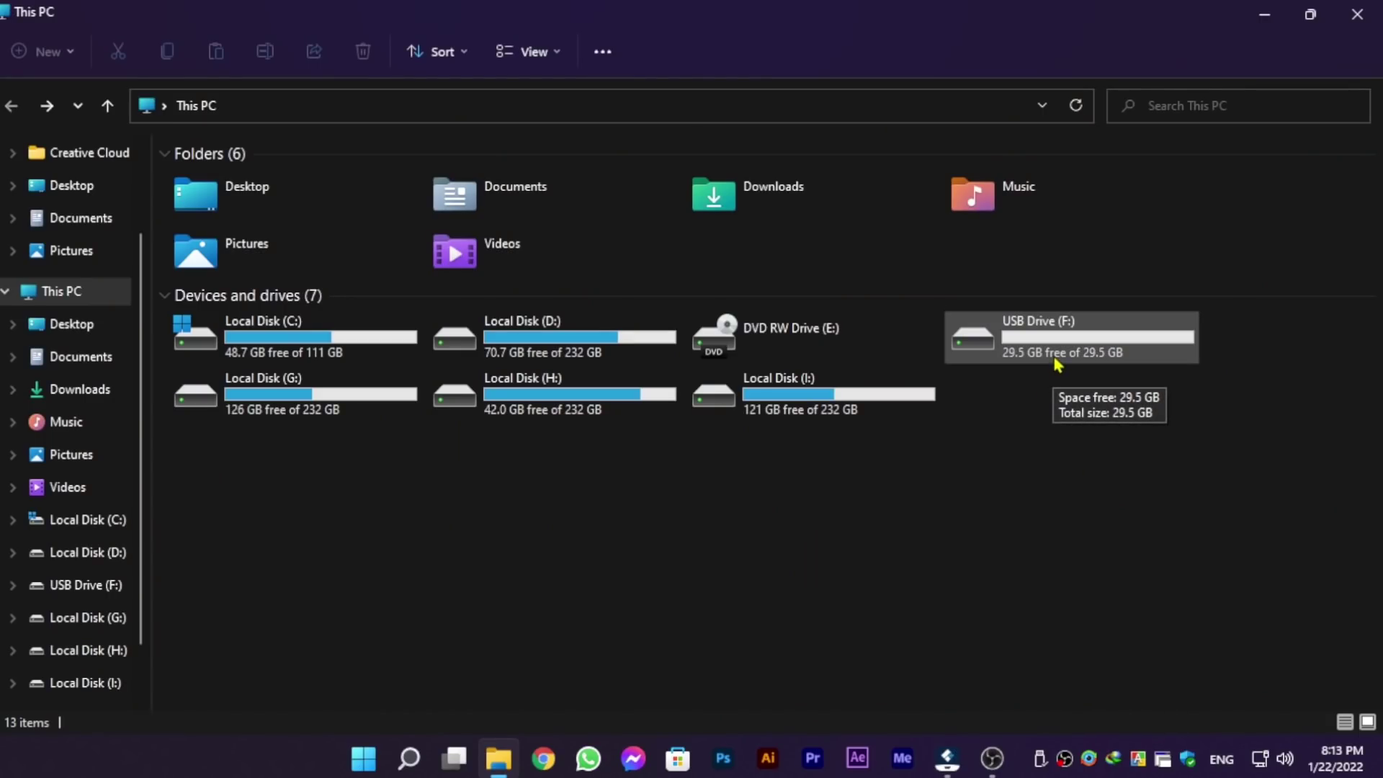
# Step: Delete both JPG photos from USB Drive (F:), return to This PC and minimize File Explorer
pyautogui.doubleClick(1056, 364)
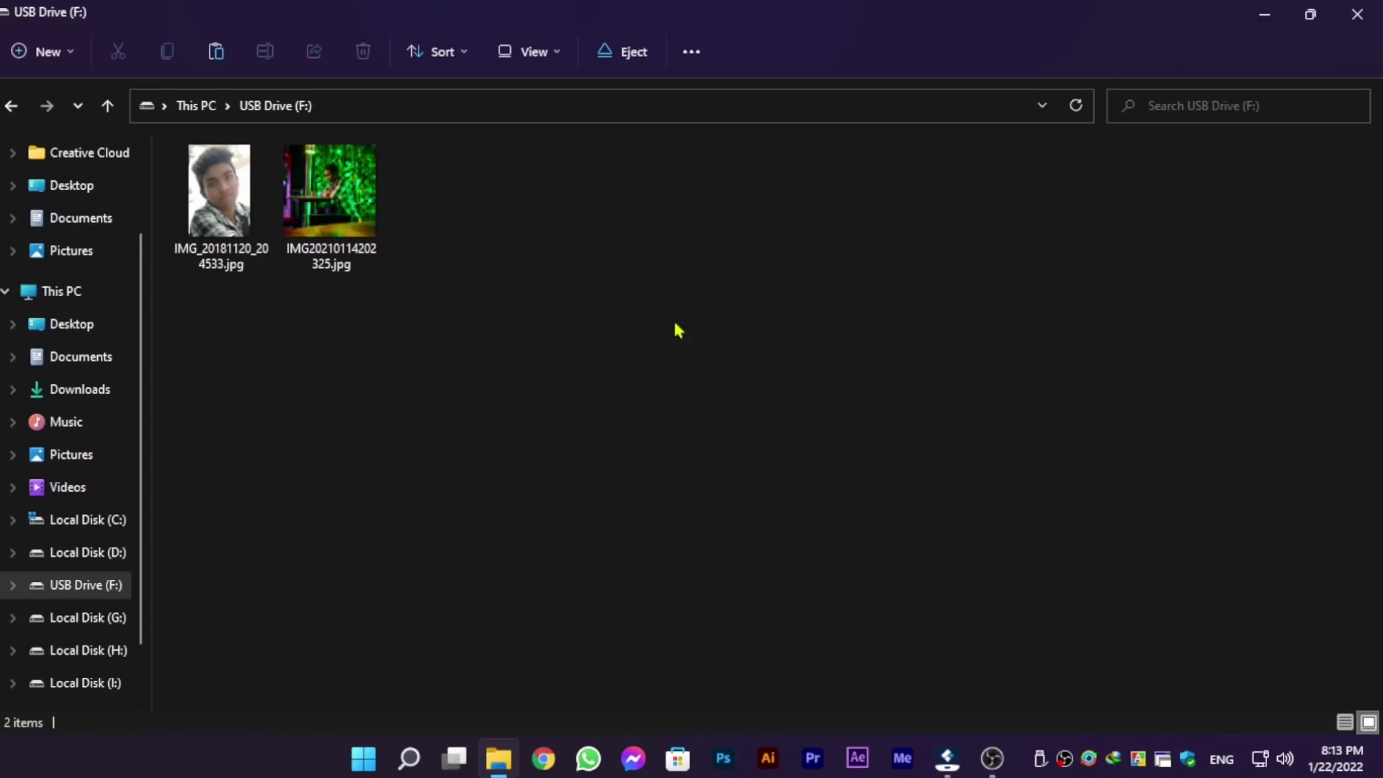
pyautogui.moveTo(475, 214); pyautogui.dragTo(204, 229)
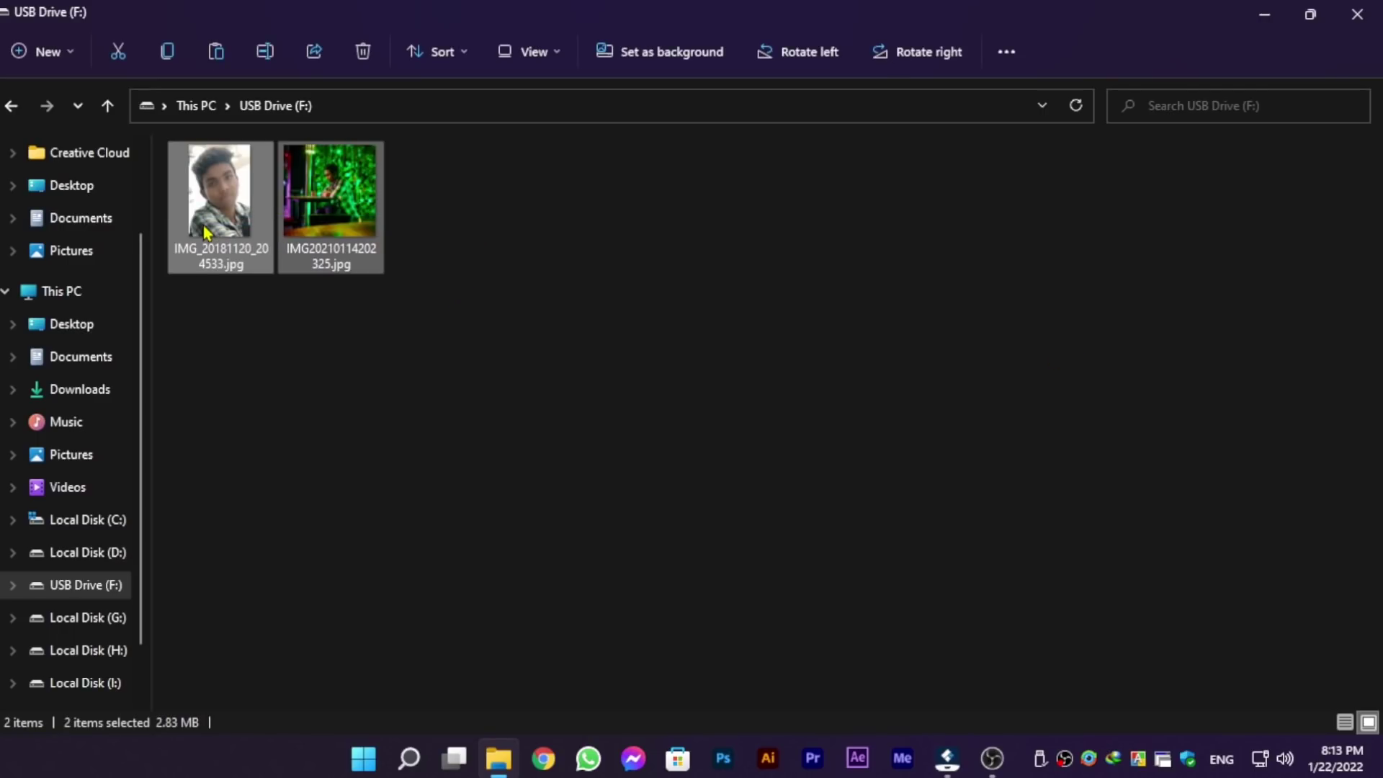
pyautogui.press('Delete')
pyautogui.press('Return')
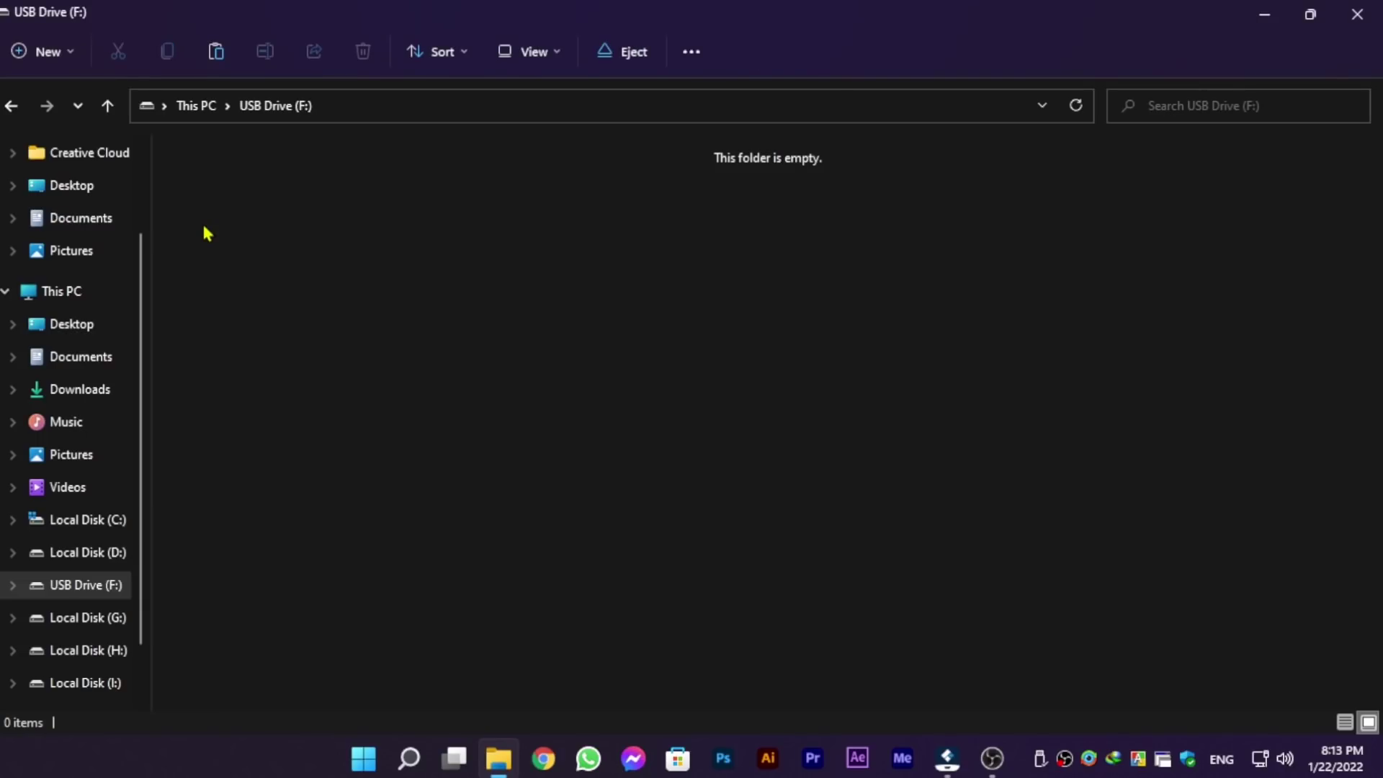
pyautogui.hotkey('alt', 'Up')
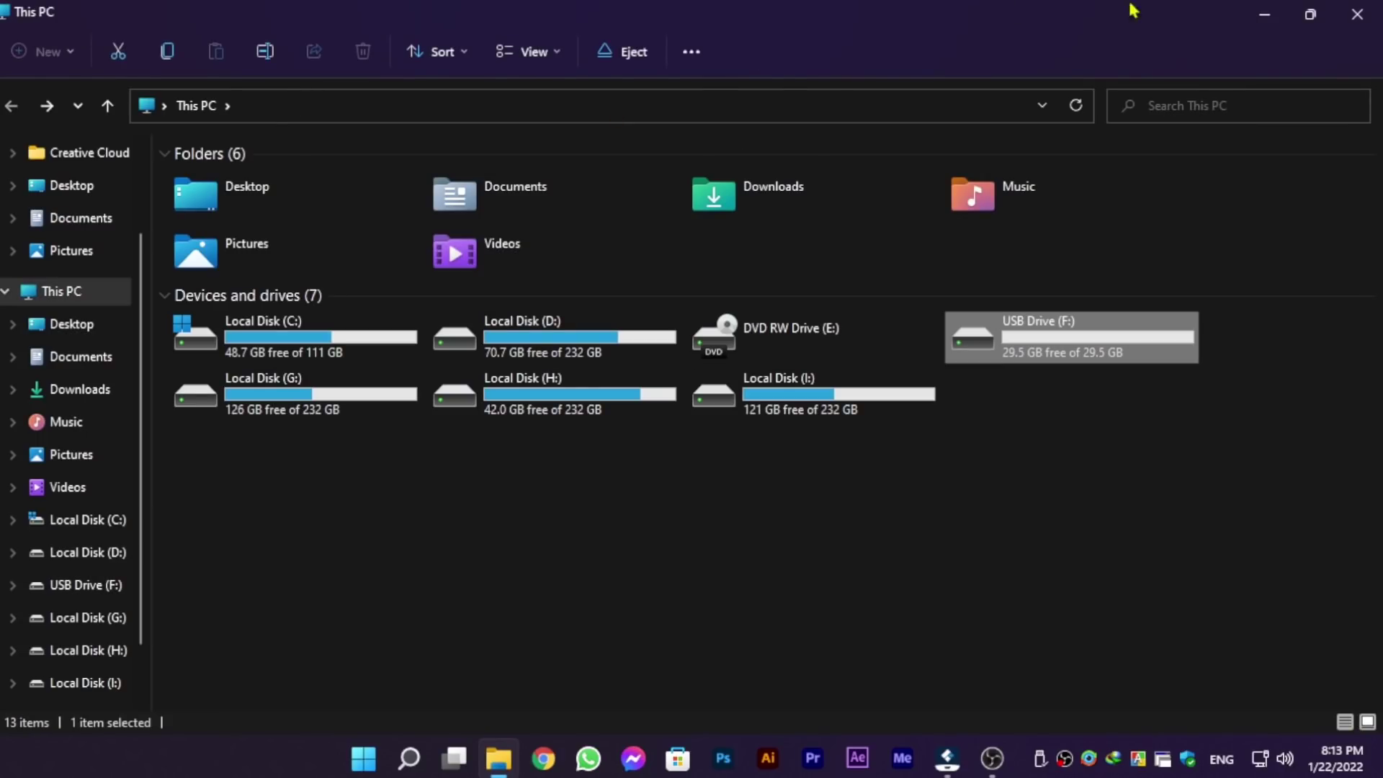
pyautogui.click(1259, 14)
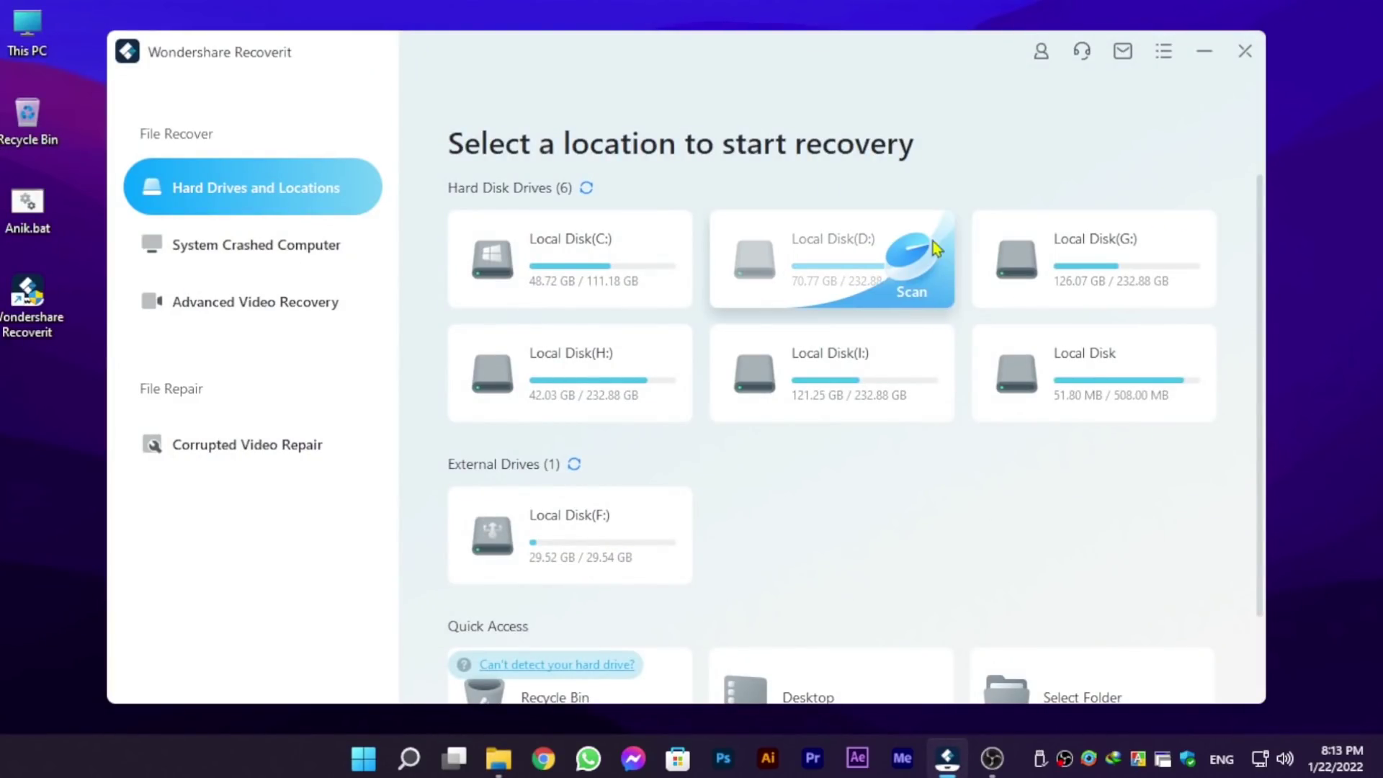
# Step: Refresh the external drives and start a recovery scan of Local Disk(F:)
pyautogui.click(574, 464)
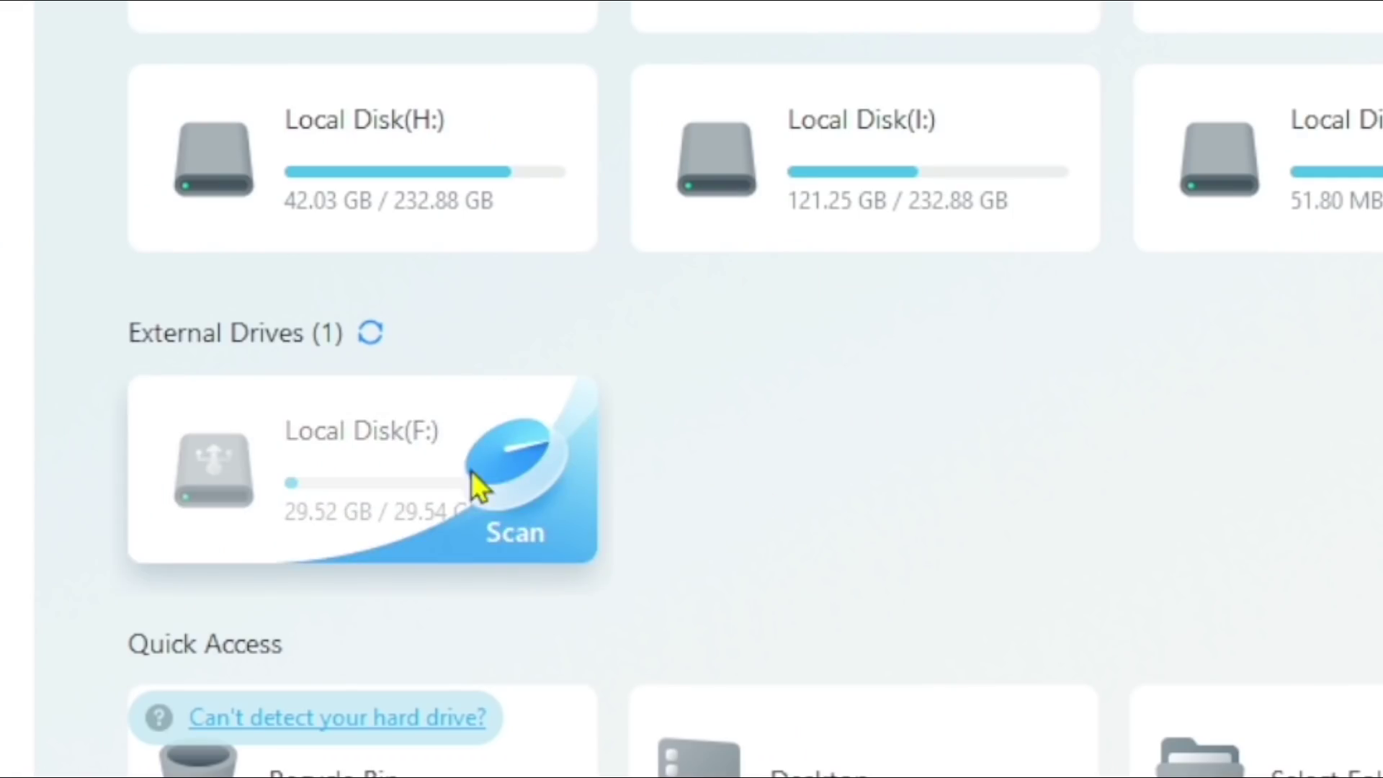
pyautogui.click(639, 618)
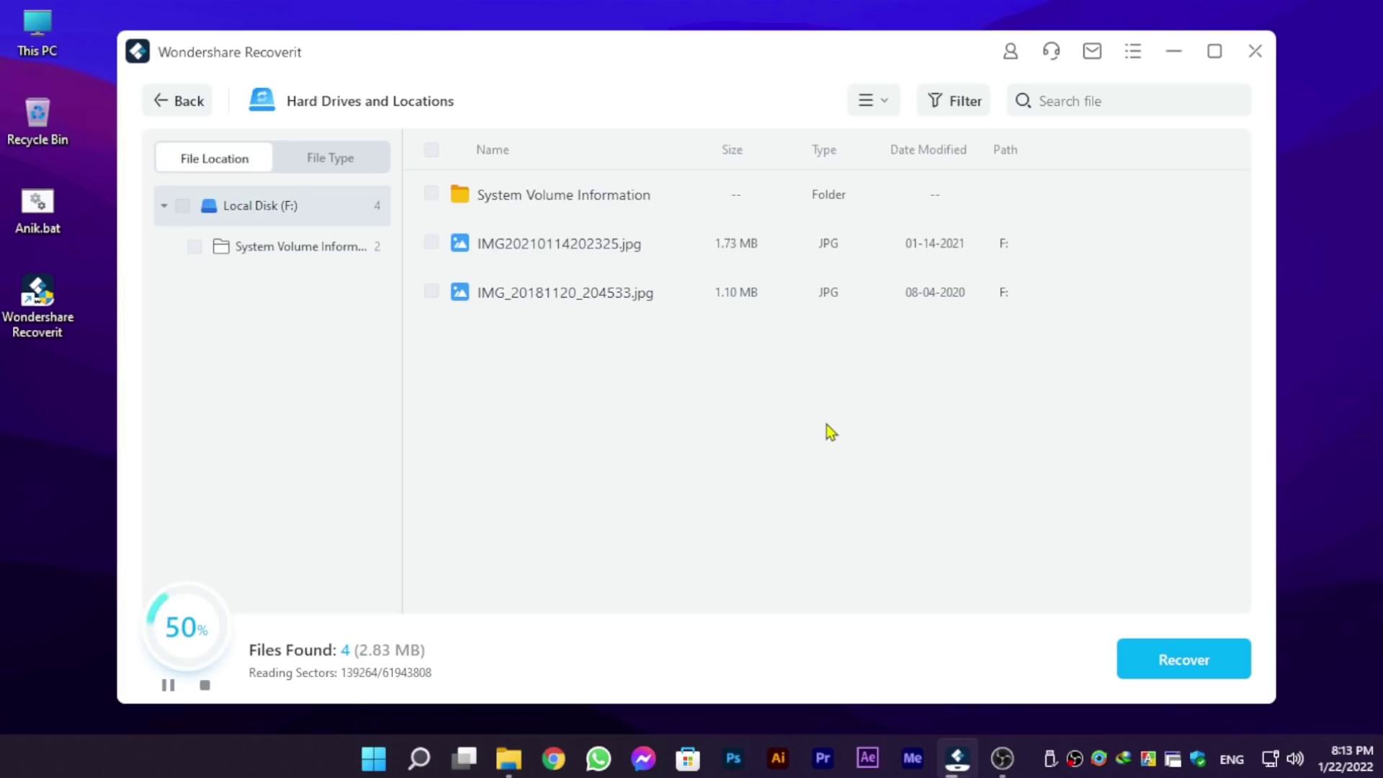
# Step: Preview the found photos IMG20210114202325.jpg and IMG_20181120_204533.jpg in the scan results
pyautogui.click(703, 300)
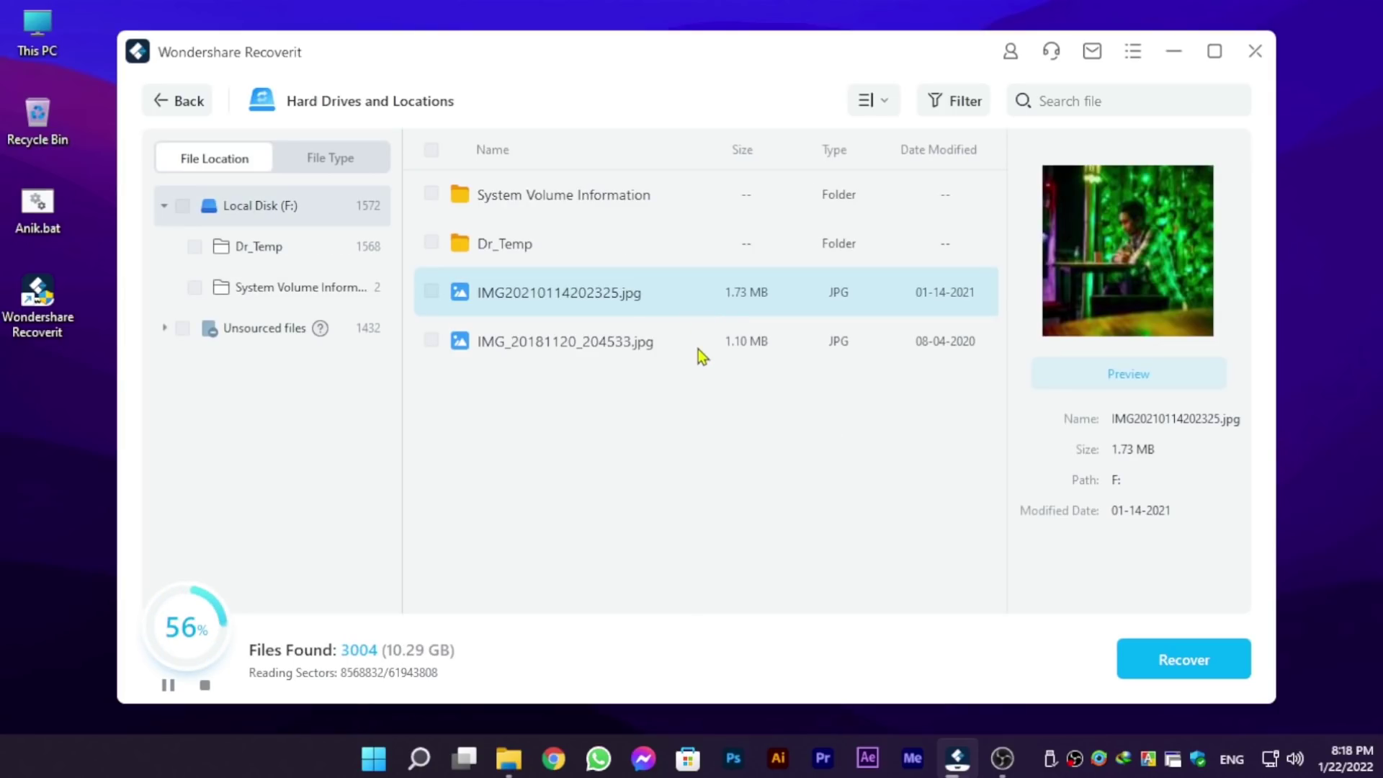
pyautogui.click(698, 346)
pyautogui.click(701, 286)
pyautogui.click(700, 329)
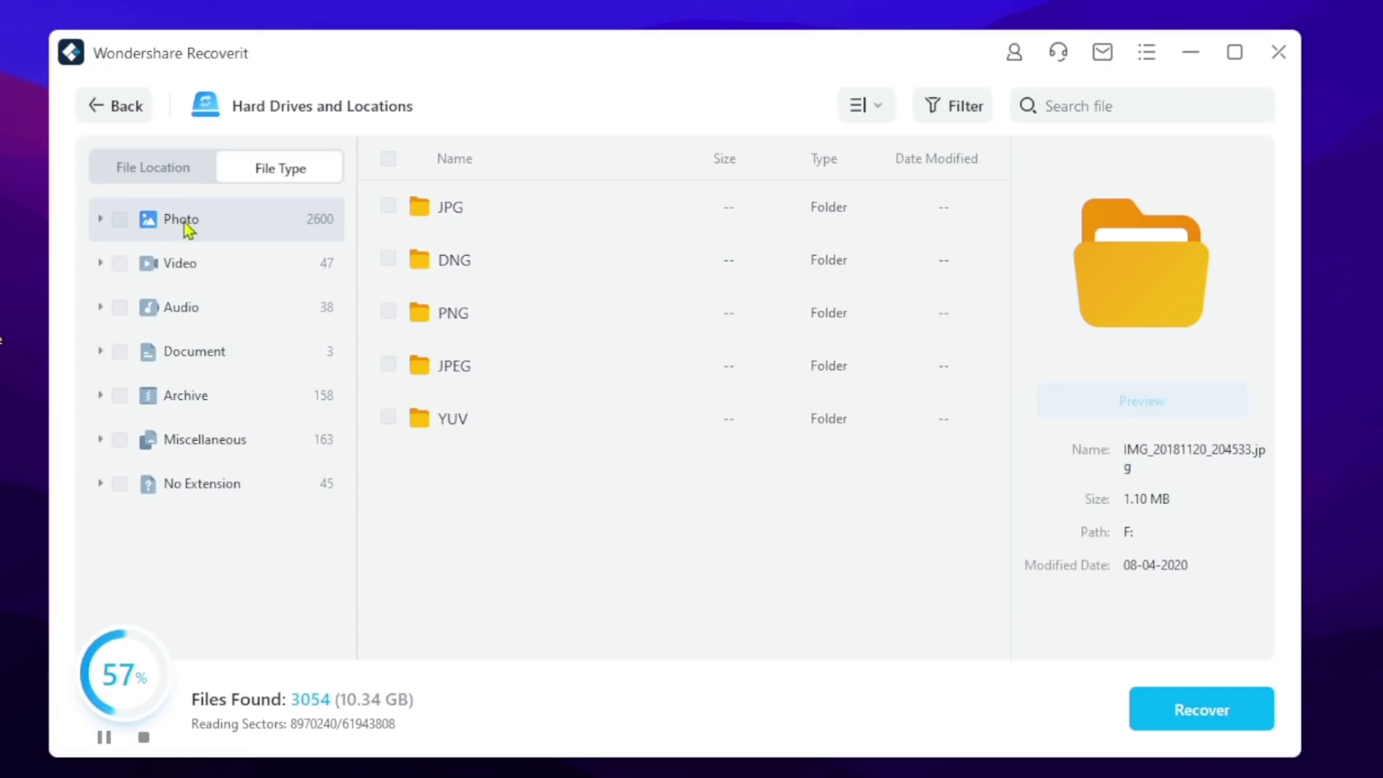
# Step: Examine the scan results by file type, going through the JPG and PNG photos and the MP4 videos
pyautogui.doubleClick(451, 213)
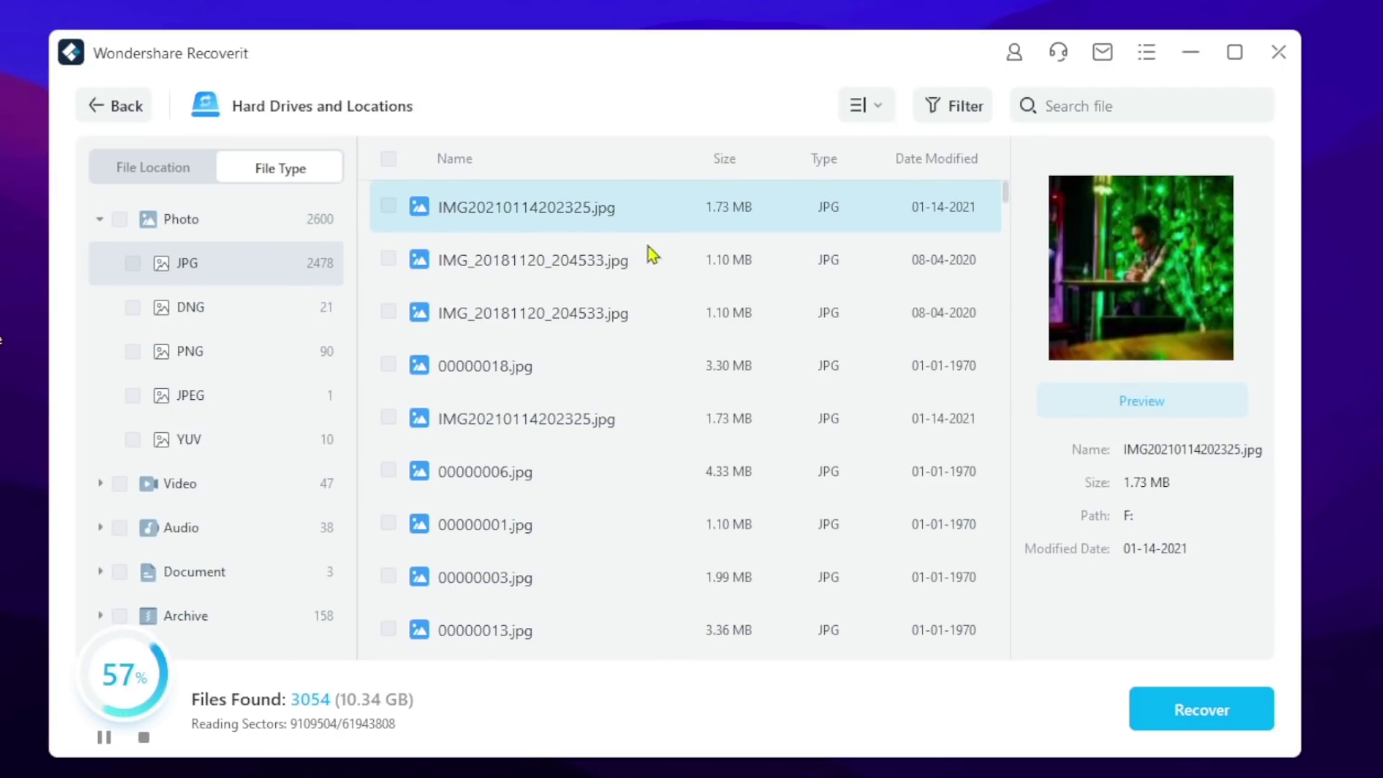
pyautogui.click(188, 351)
pyautogui.scroll(-2, 207, 439)
pyautogui.click(218, 386)
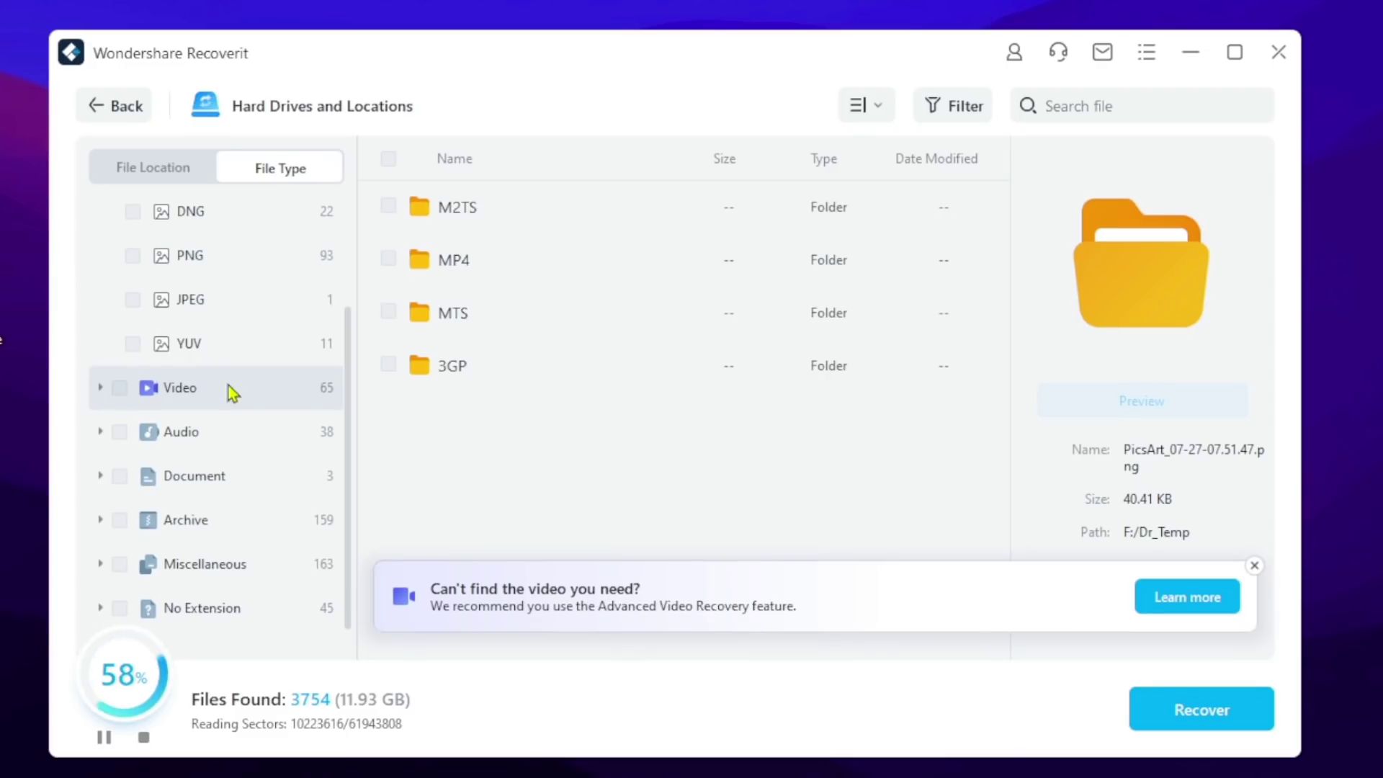
pyautogui.doubleClick(438, 263)
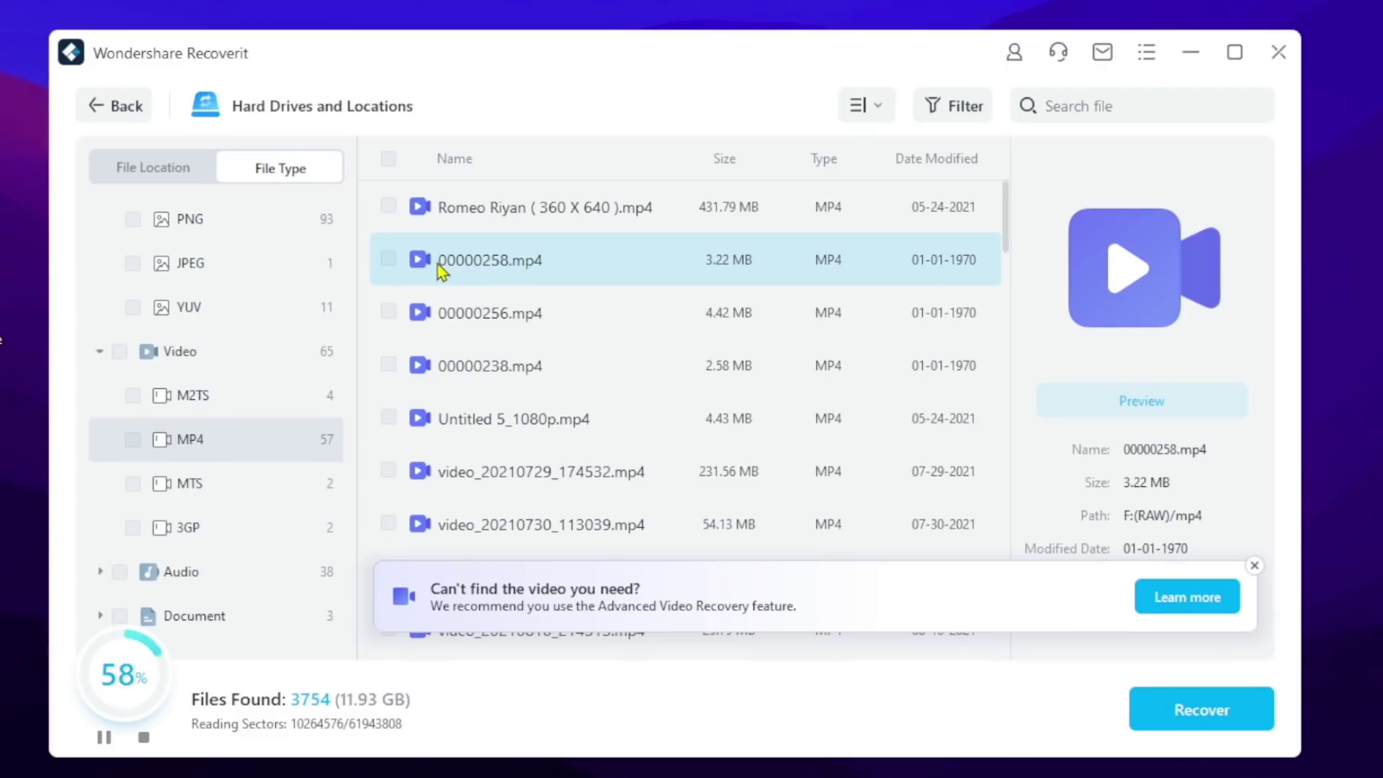
pyautogui.click(679, 221)
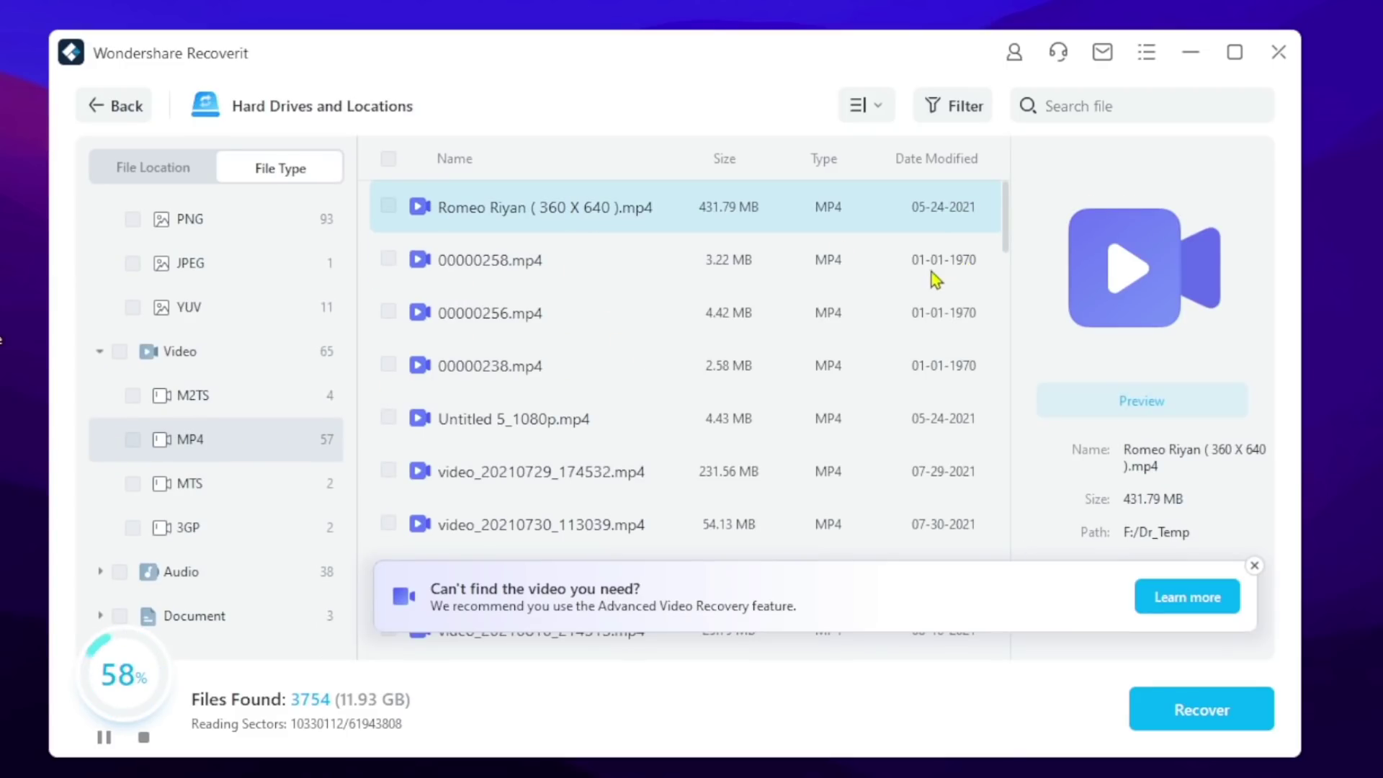
pyautogui.scroll(-2, 900, 277)
pyautogui.click(621, 252)
pyautogui.click(622, 287)
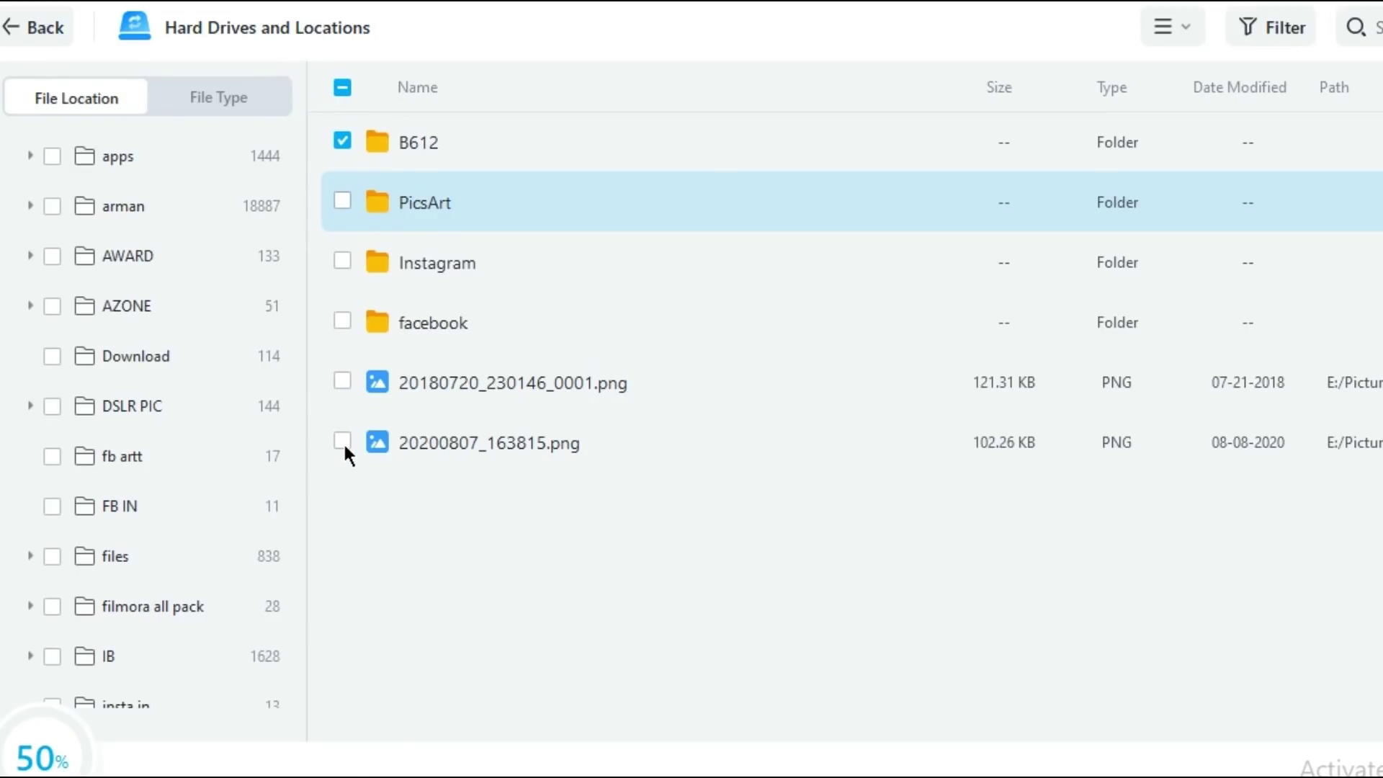
# Step: Mark the B612, Instagram and facebook folders and both PNG files for recovery, leaving PicsArt unselected
pyautogui.click(329, 134)
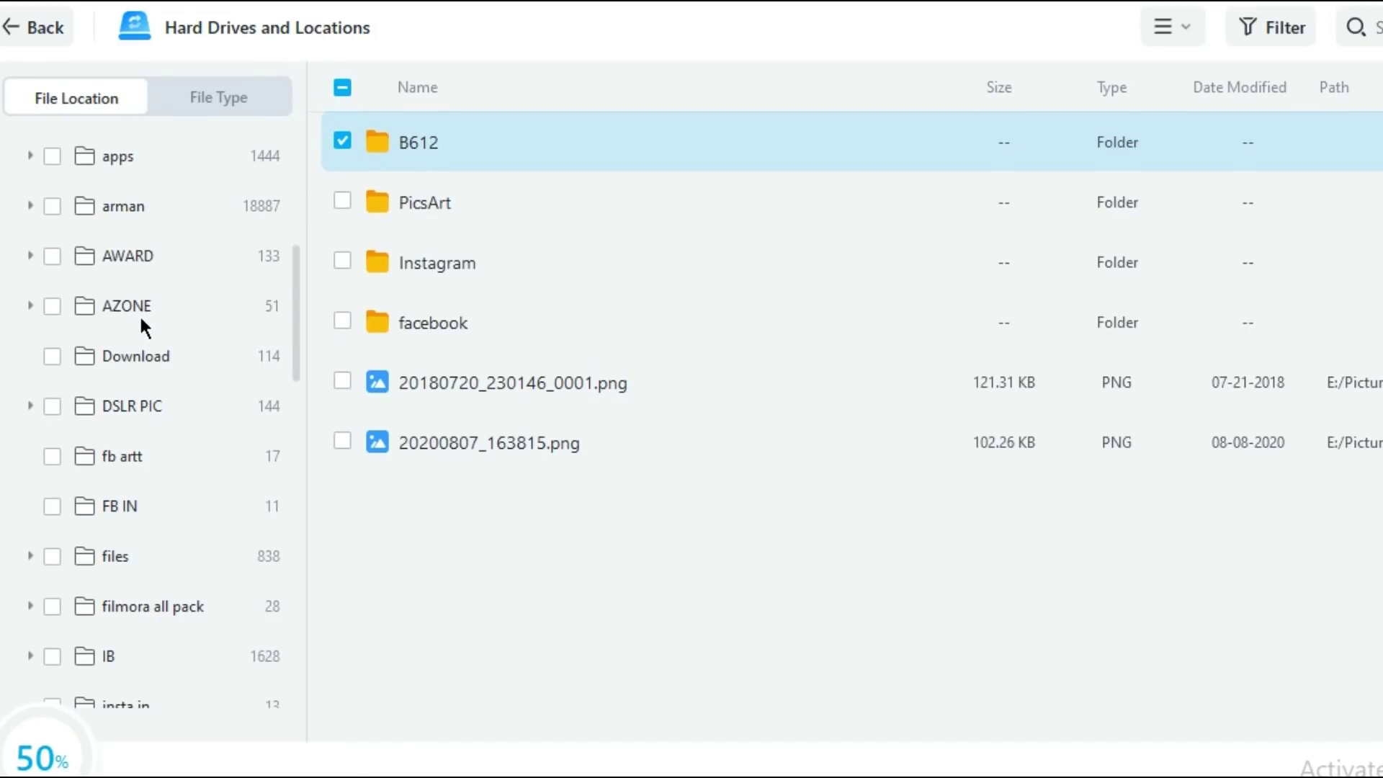
pyautogui.scroll(-3, 141, 321)
pyautogui.scroll(3, 141, 318)
pyautogui.click(343, 142)
pyautogui.click(342, 383)
pyautogui.click(342, 441)
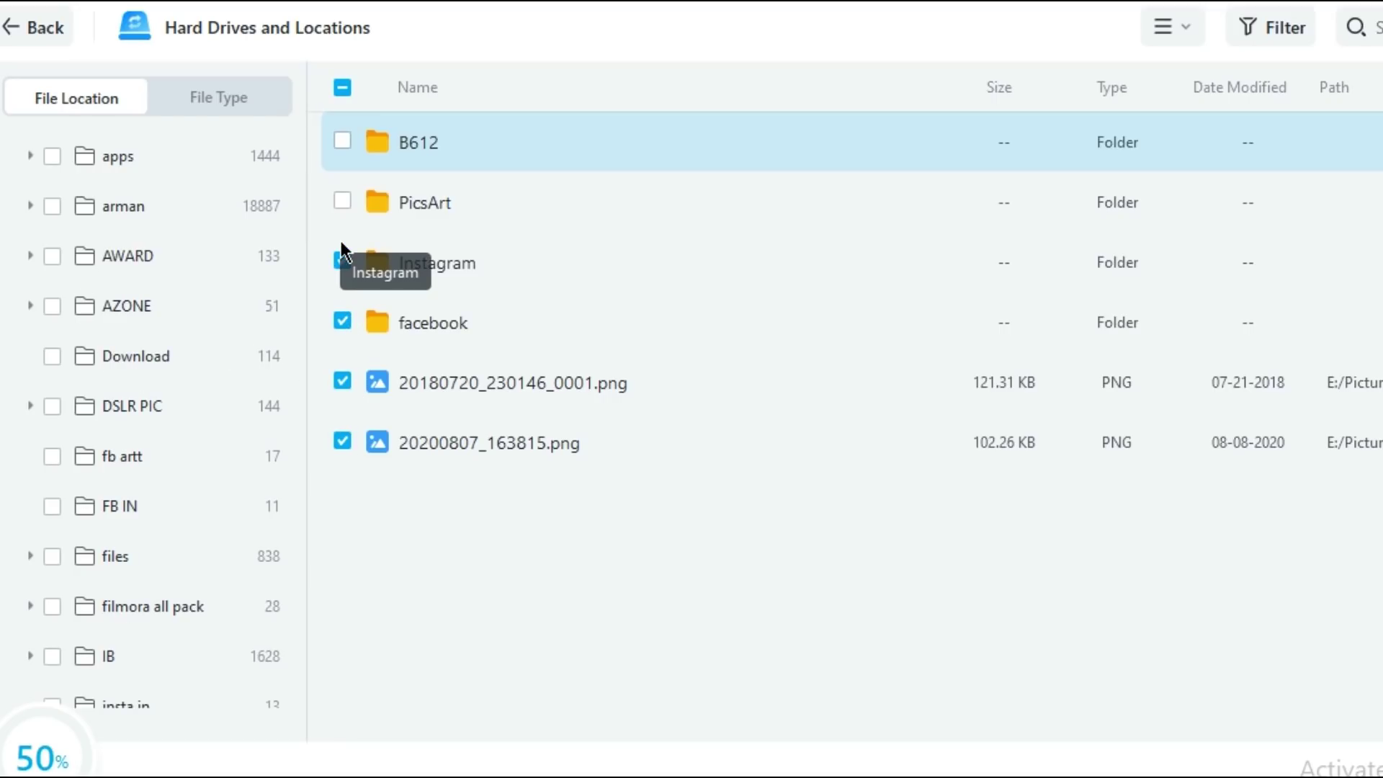
pyautogui.click(343, 188)
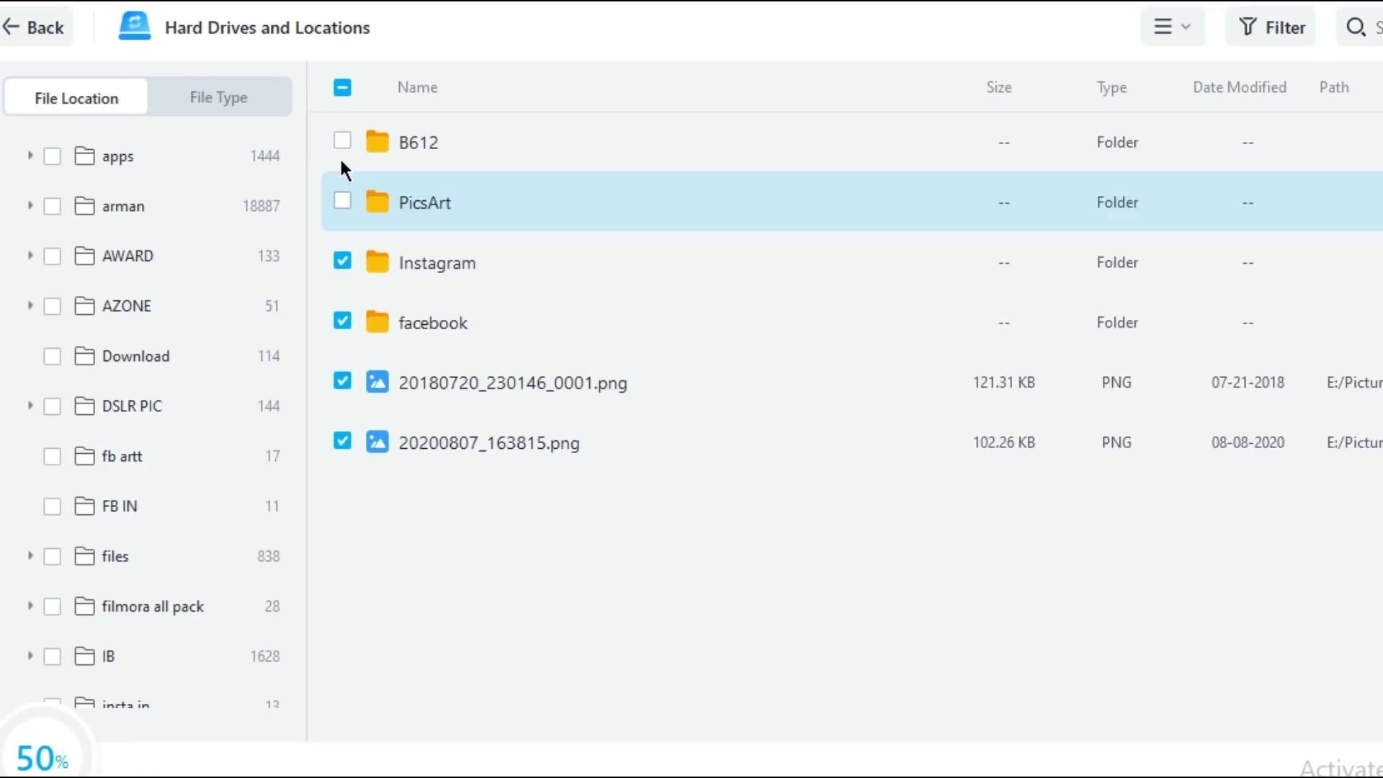
pyautogui.click(341, 203)
pyautogui.click(341, 203)
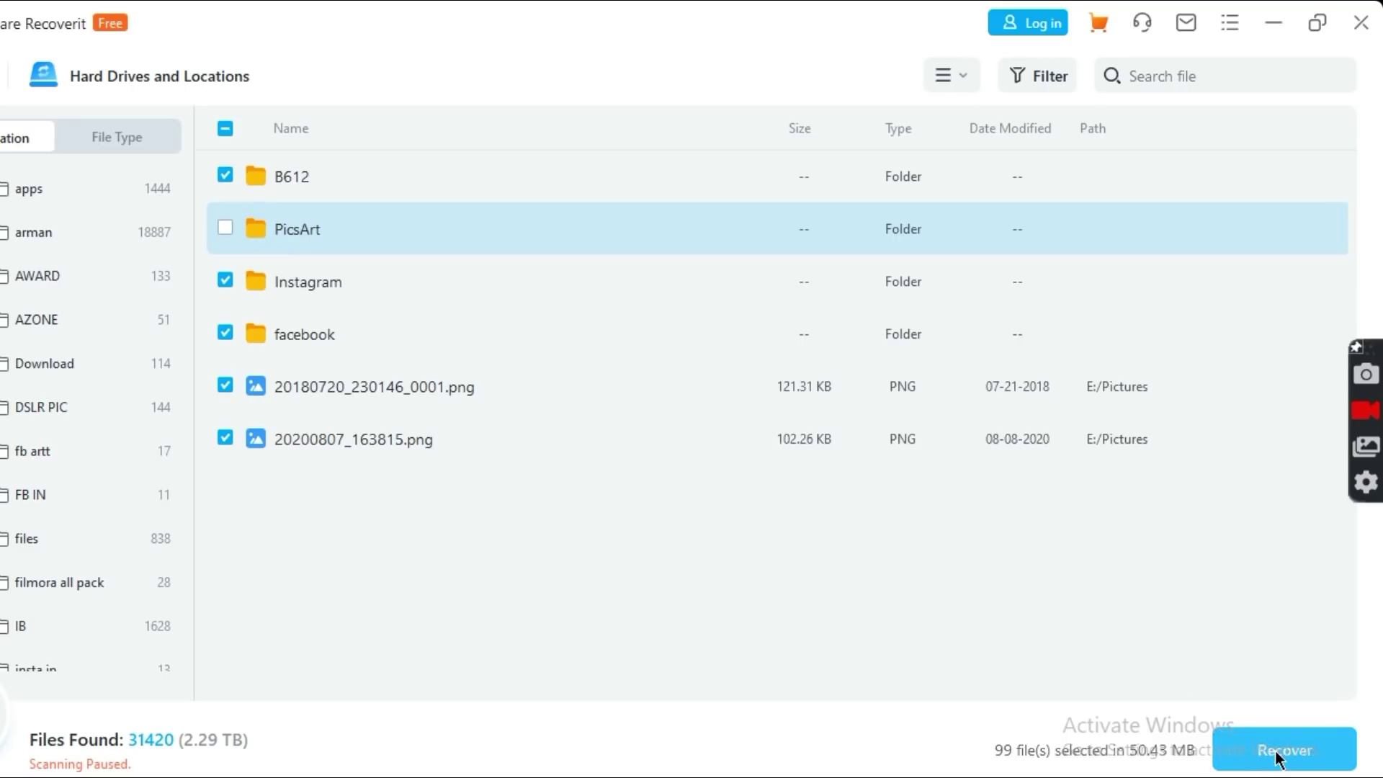
# Step: Recover the selected files with the free version, saving them to Local Disk(F:)
pyautogui.click(1277, 752)
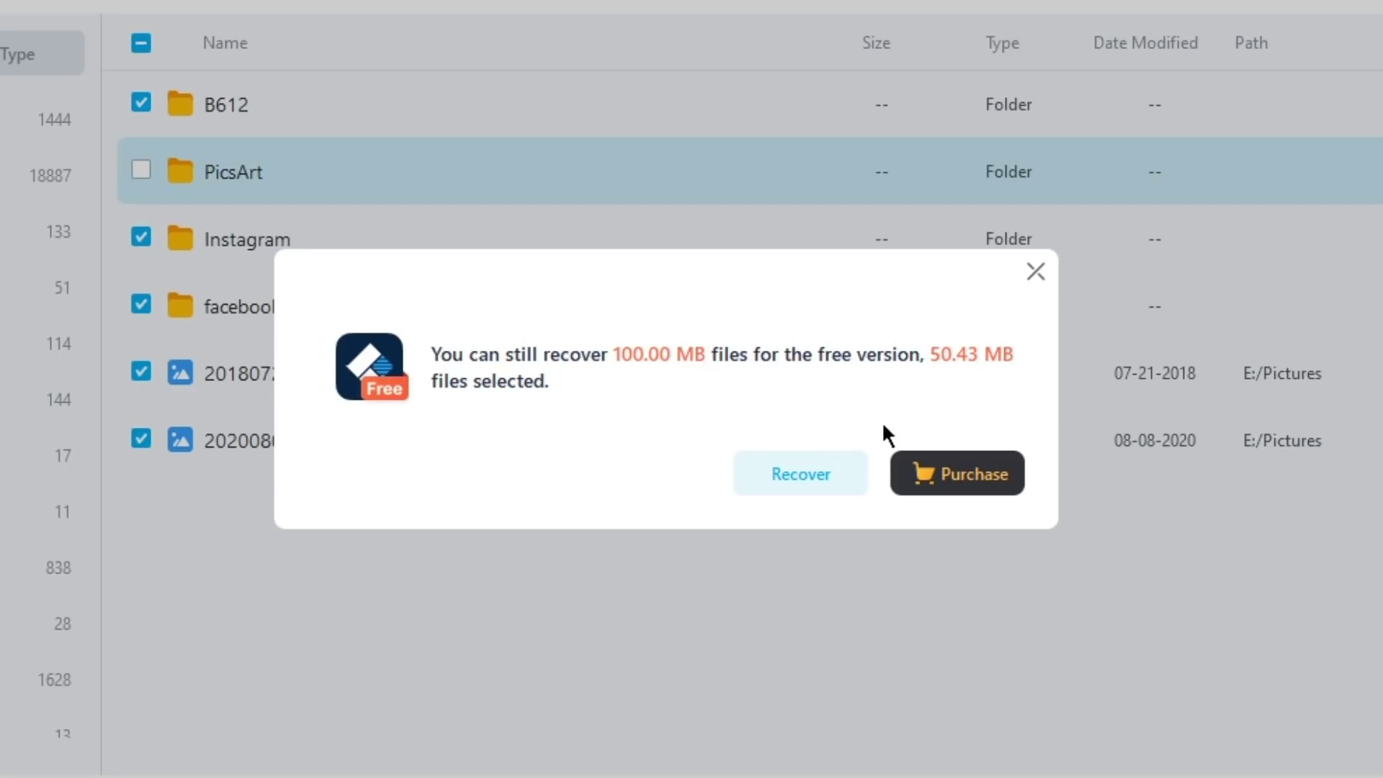
pyautogui.click(972, 475)
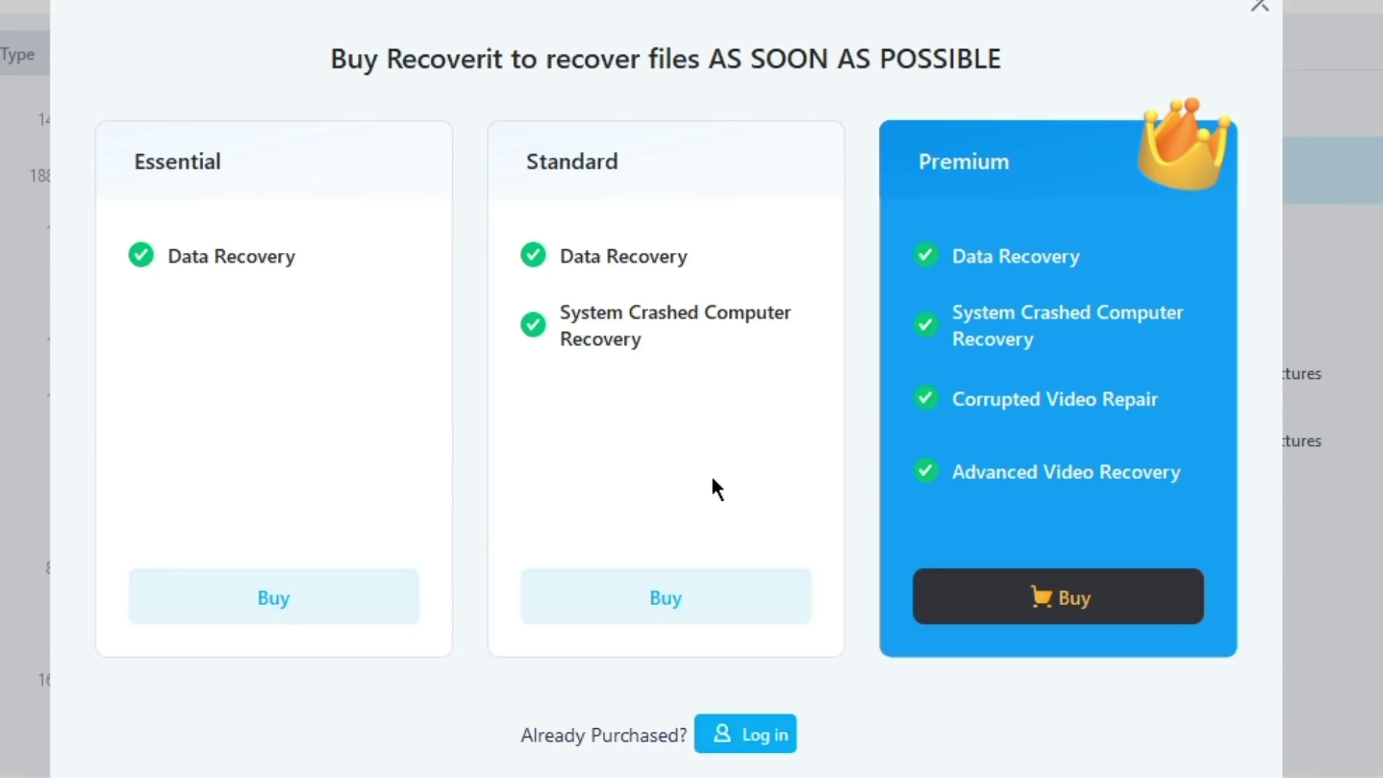
pyautogui.press('Escape')
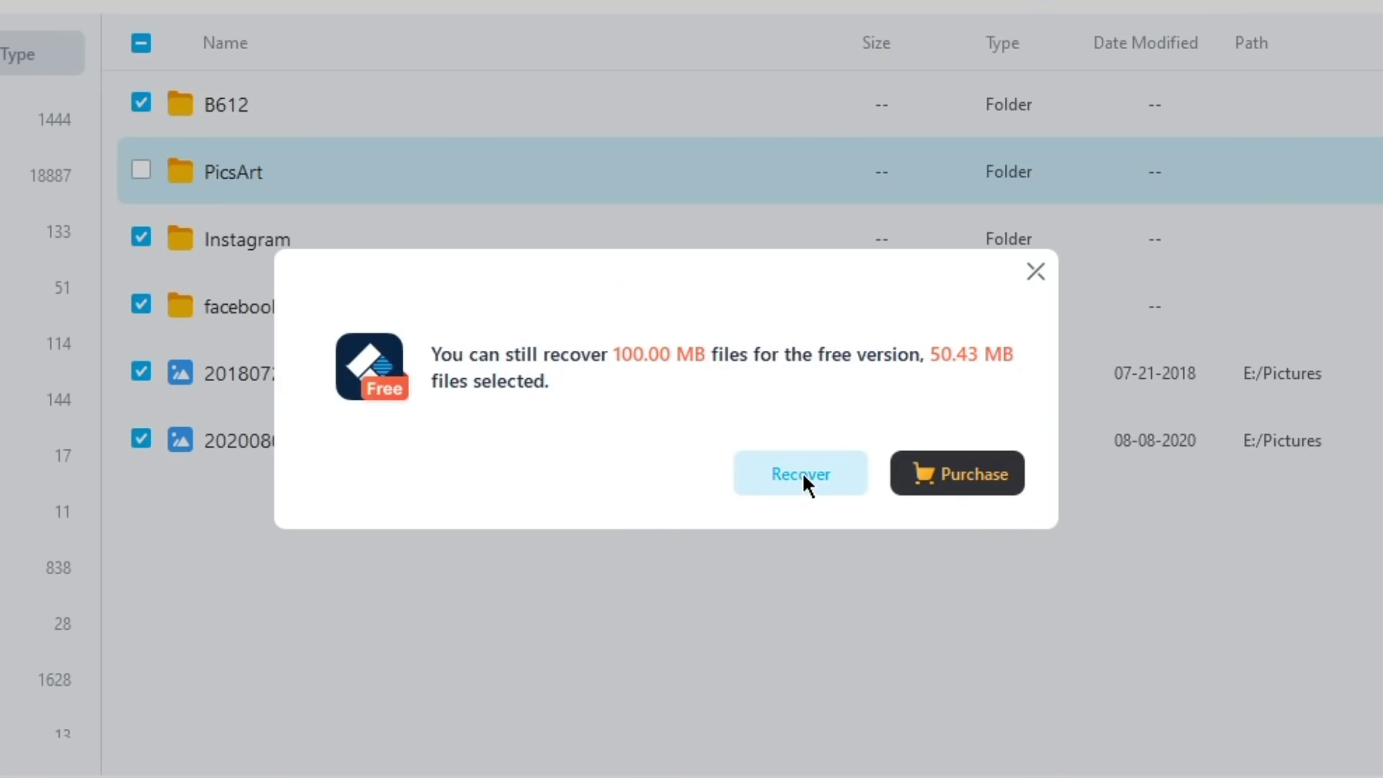
pyautogui.click(803, 483)
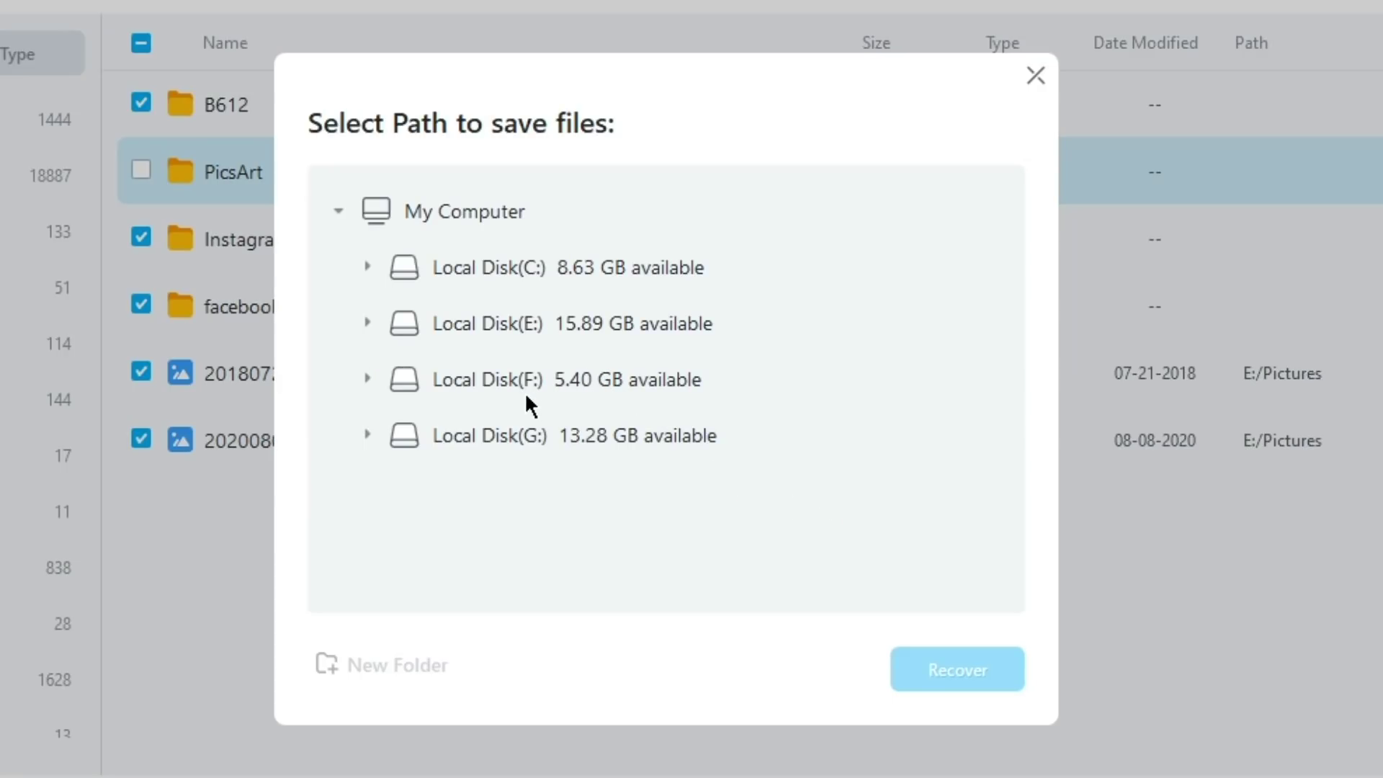
pyautogui.click(581, 370)
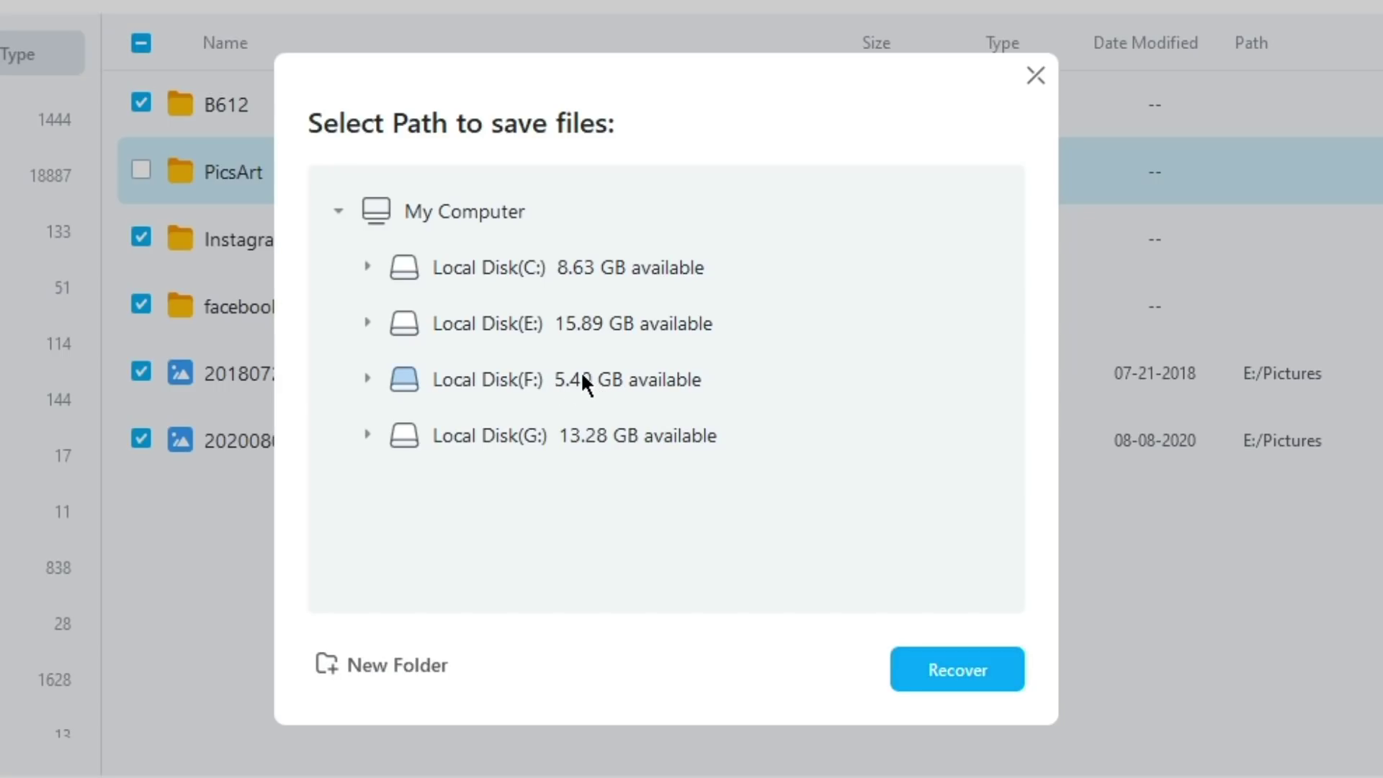
pyautogui.click(958, 666)
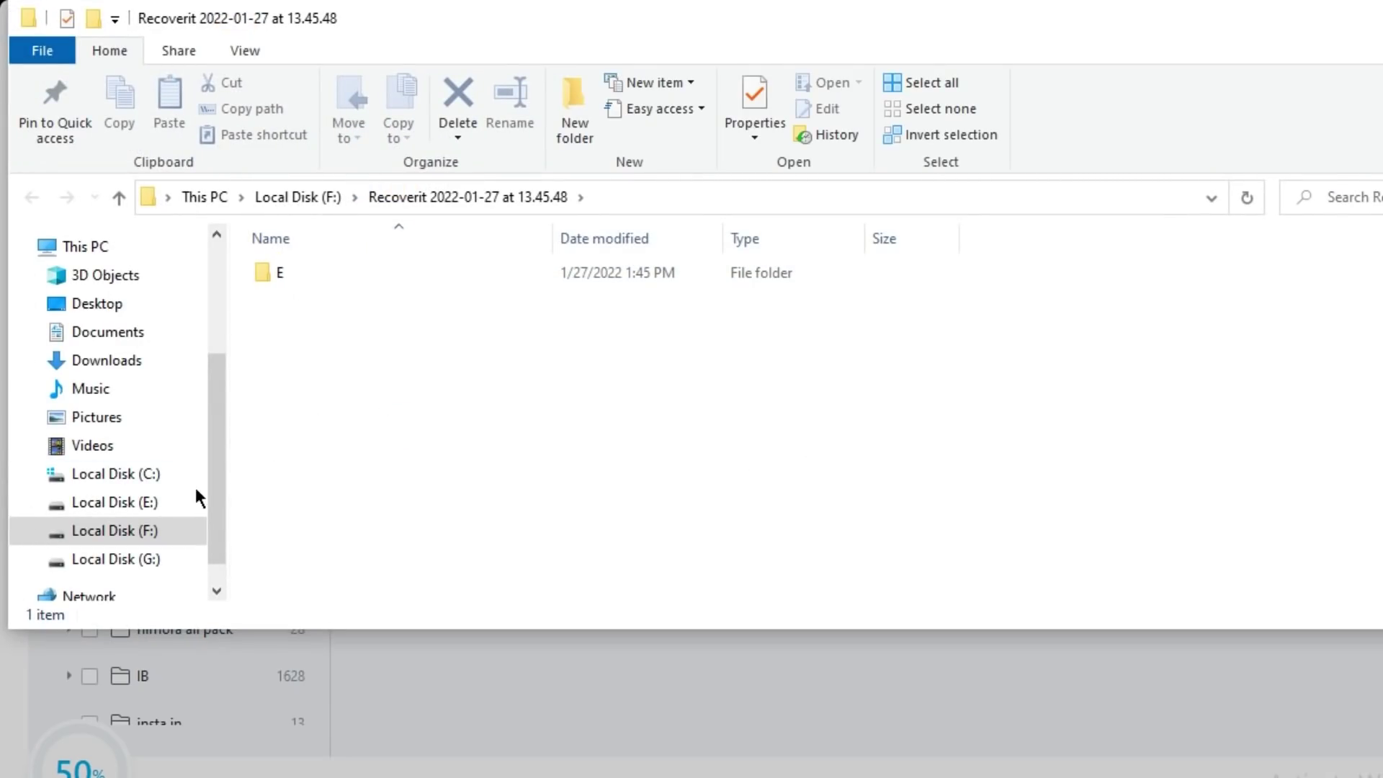
# Step: Open the E folder inside the new Recoverit recovery folder and its subfolder to check the recovered files
pyautogui.doubleClick(300, 269)
pyautogui.doubleClick(318, 269)
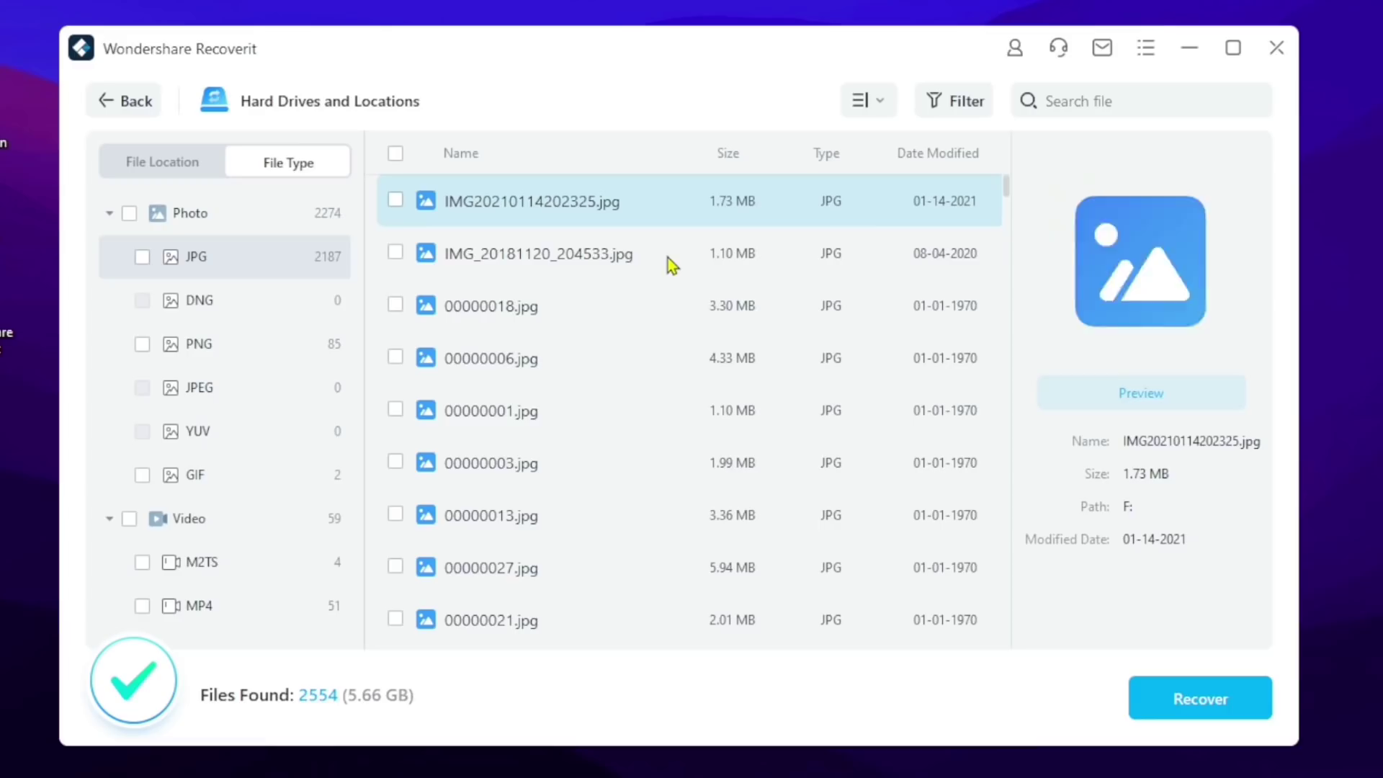
# Step: Mark the JPG photos IMG20210114202325.jpg and IMG_20181120_204533.jpg for recovery
pyautogui.click(637, 253)
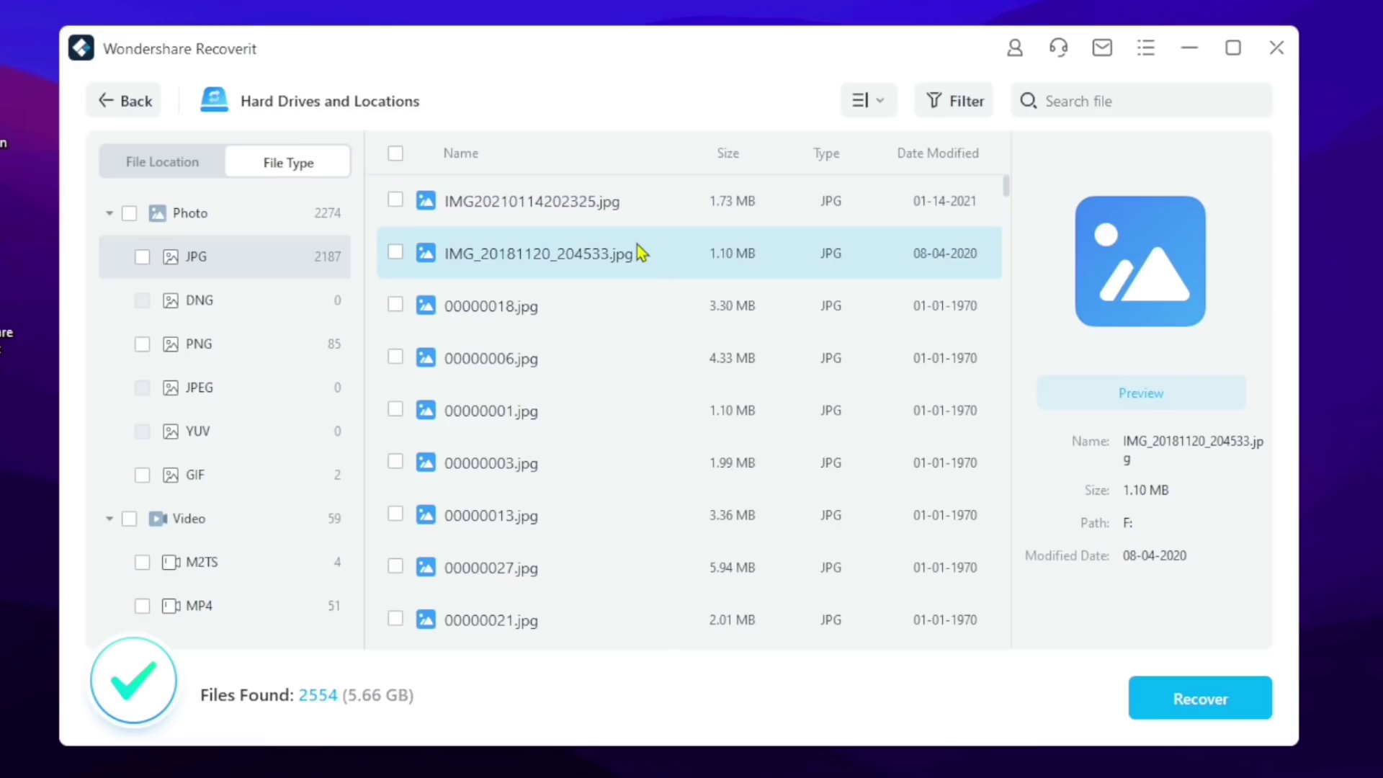
pyautogui.click(404, 200)
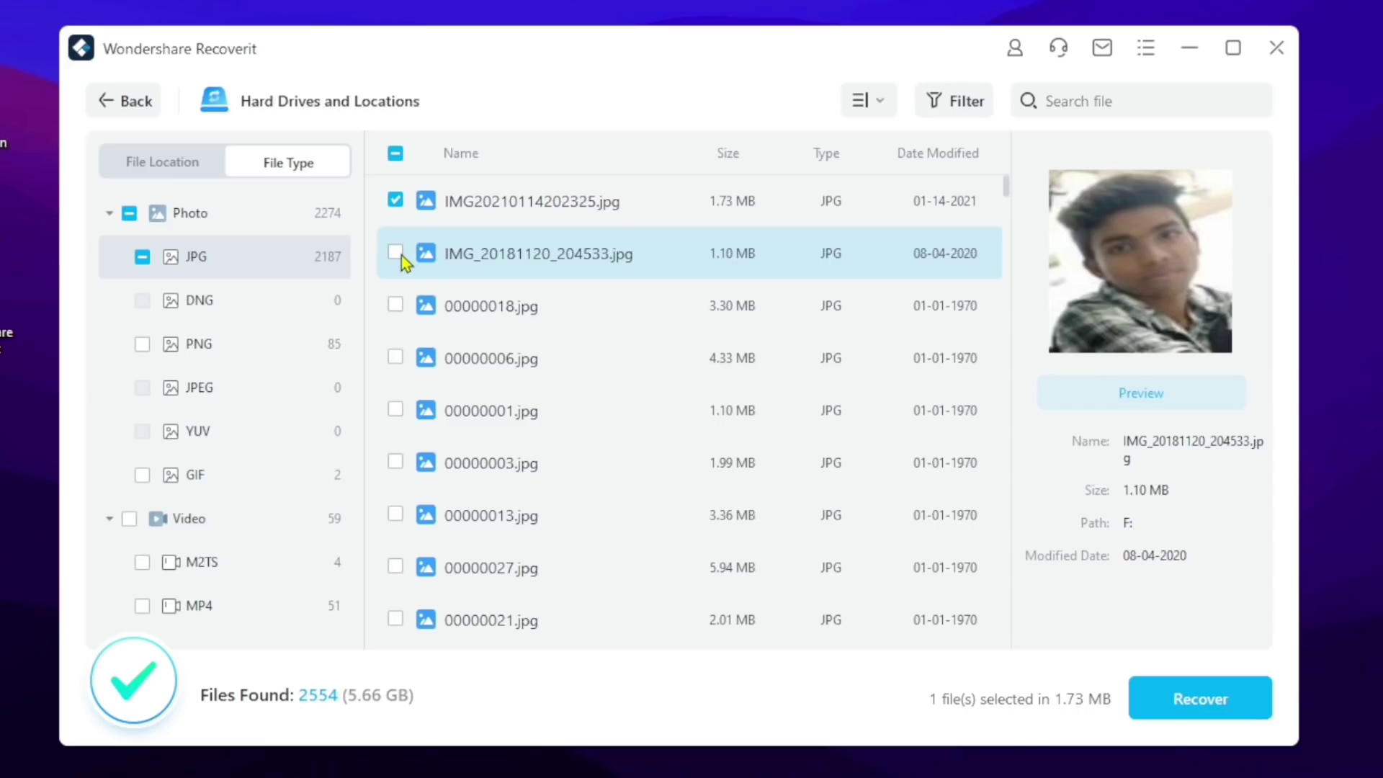
pyautogui.click(395, 253)
# Step: Recover the two marked photos to Local Disk(F:), keeping that drive as the save path despite the suggestion to use another
pyautogui.click(1215, 713)
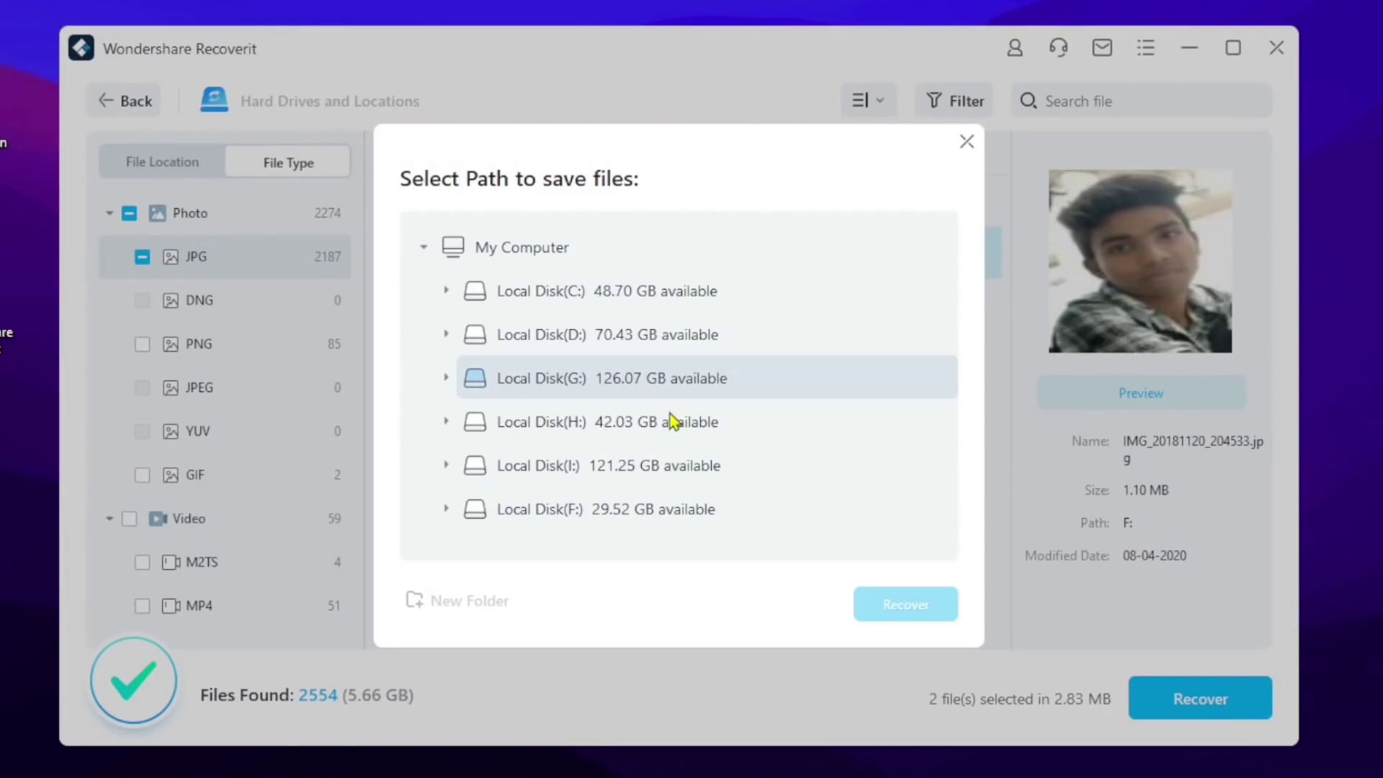
pyautogui.click(550, 432)
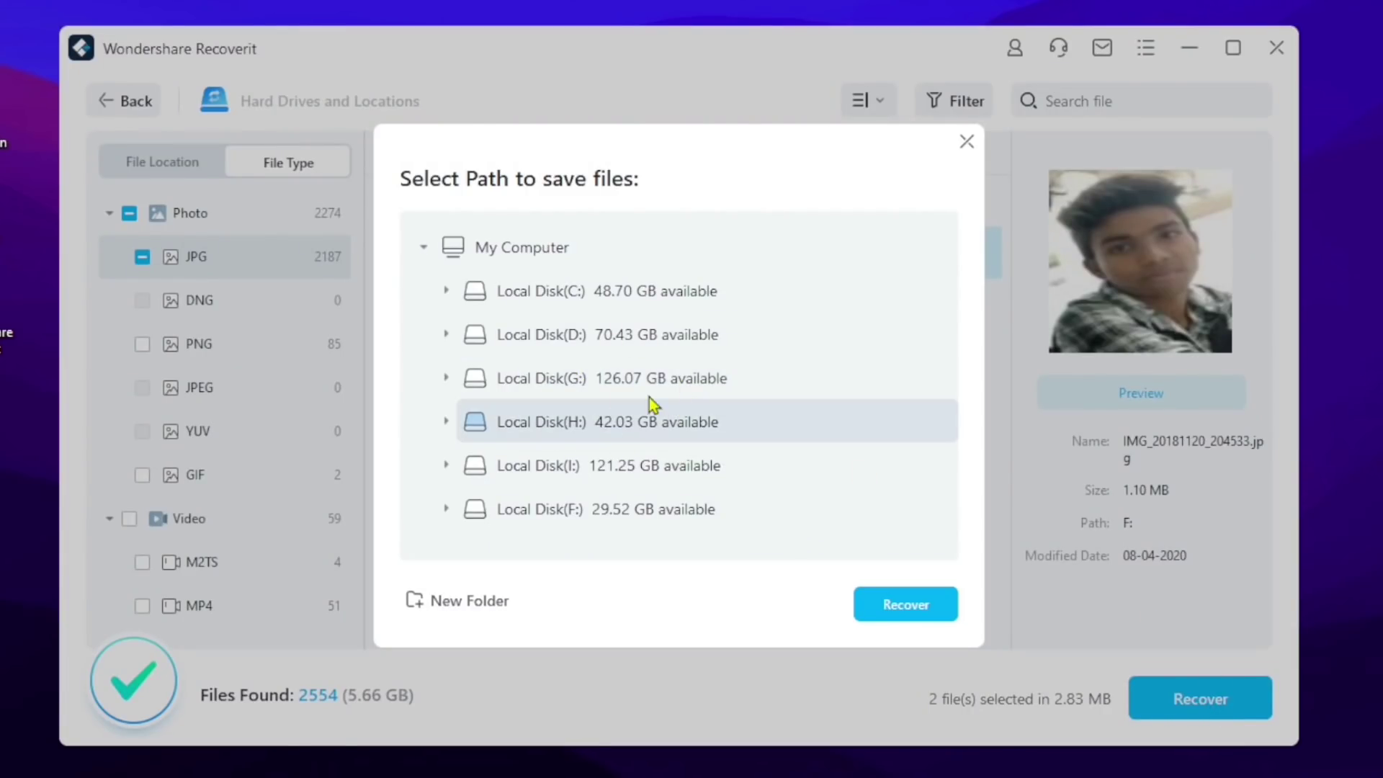
pyautogui.click(639, 515)
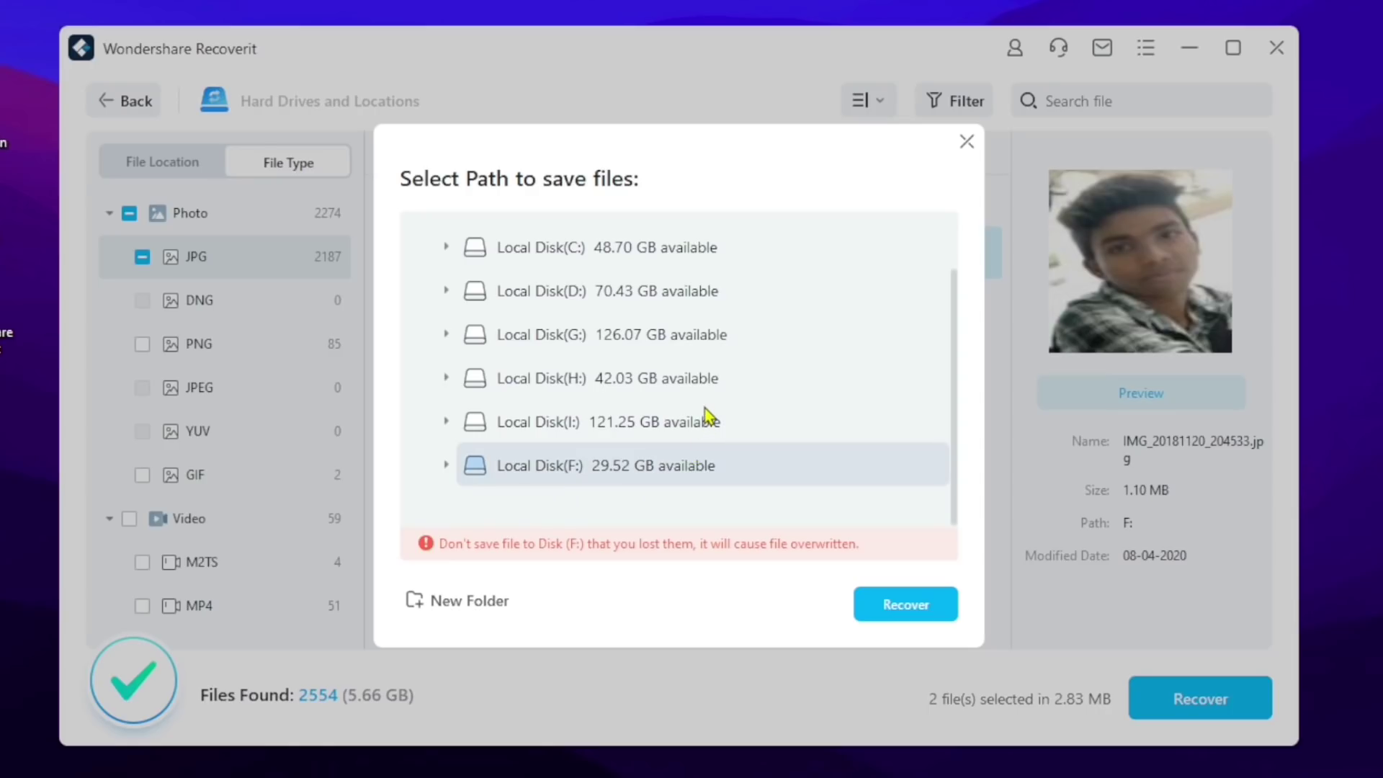
pyautogui.click(915, 607)
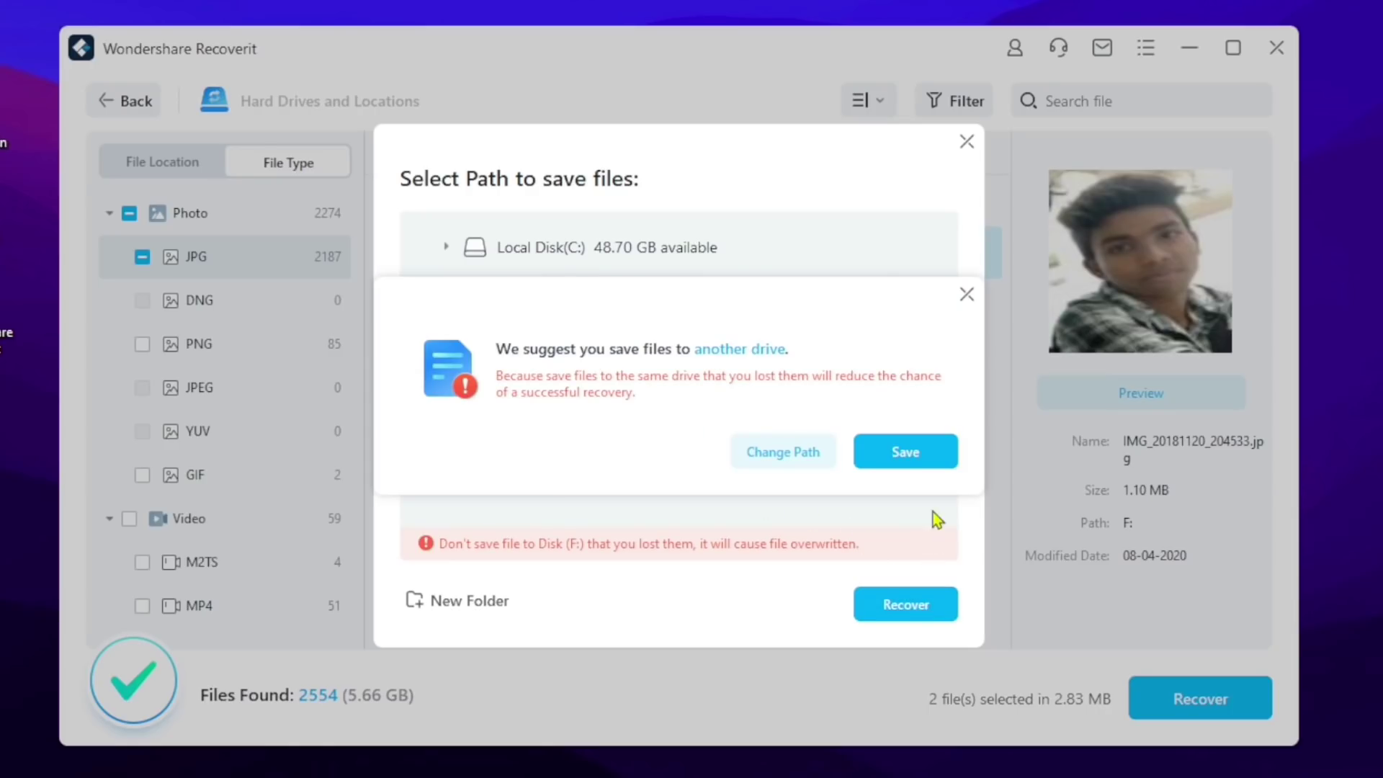
pyautogui.click(906, 460)
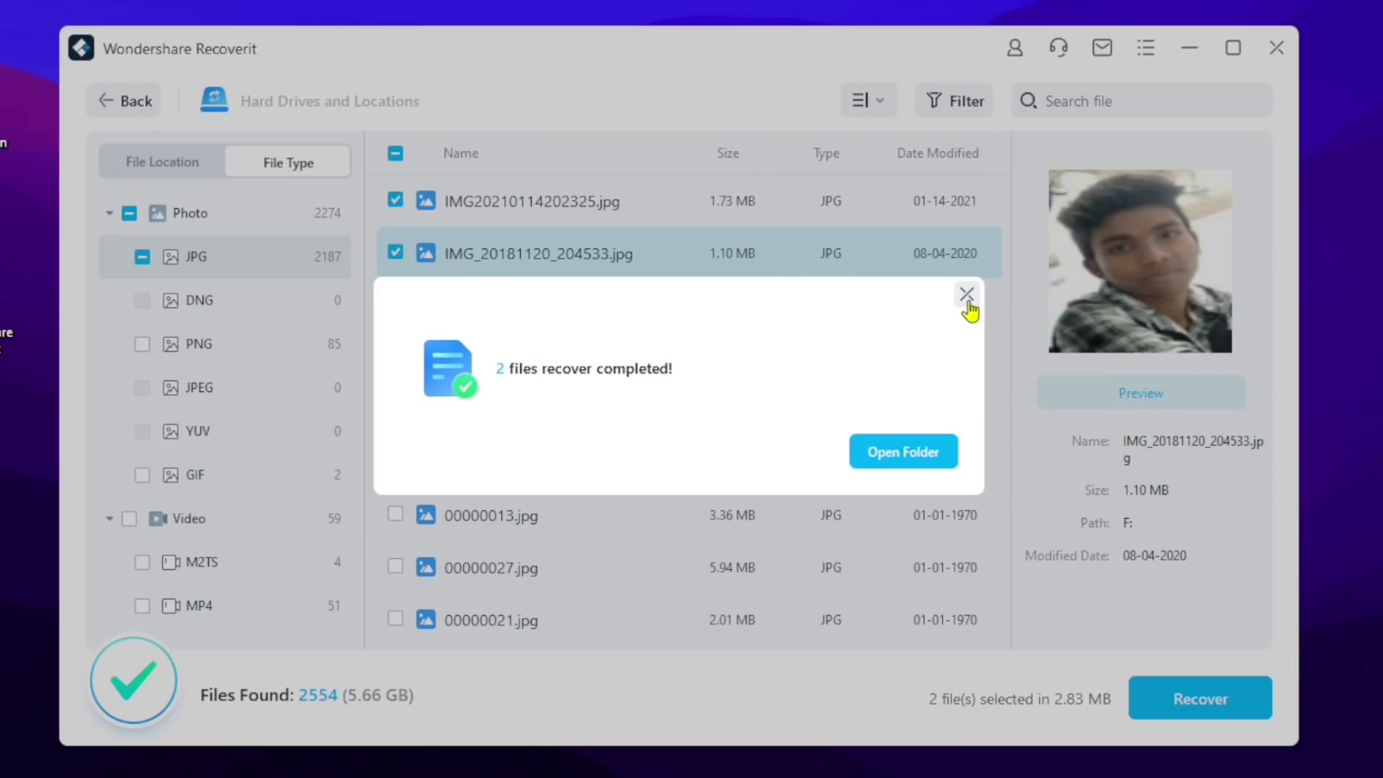
pyautogui.click(965, 297)
# Step: Switch to File Explorer and open the recovered IMG20210114202325.jpg from the Photo > JPG subfolder of the Recoverit folder on USB Drive (F:)
pyautogui.click(1189, 58)
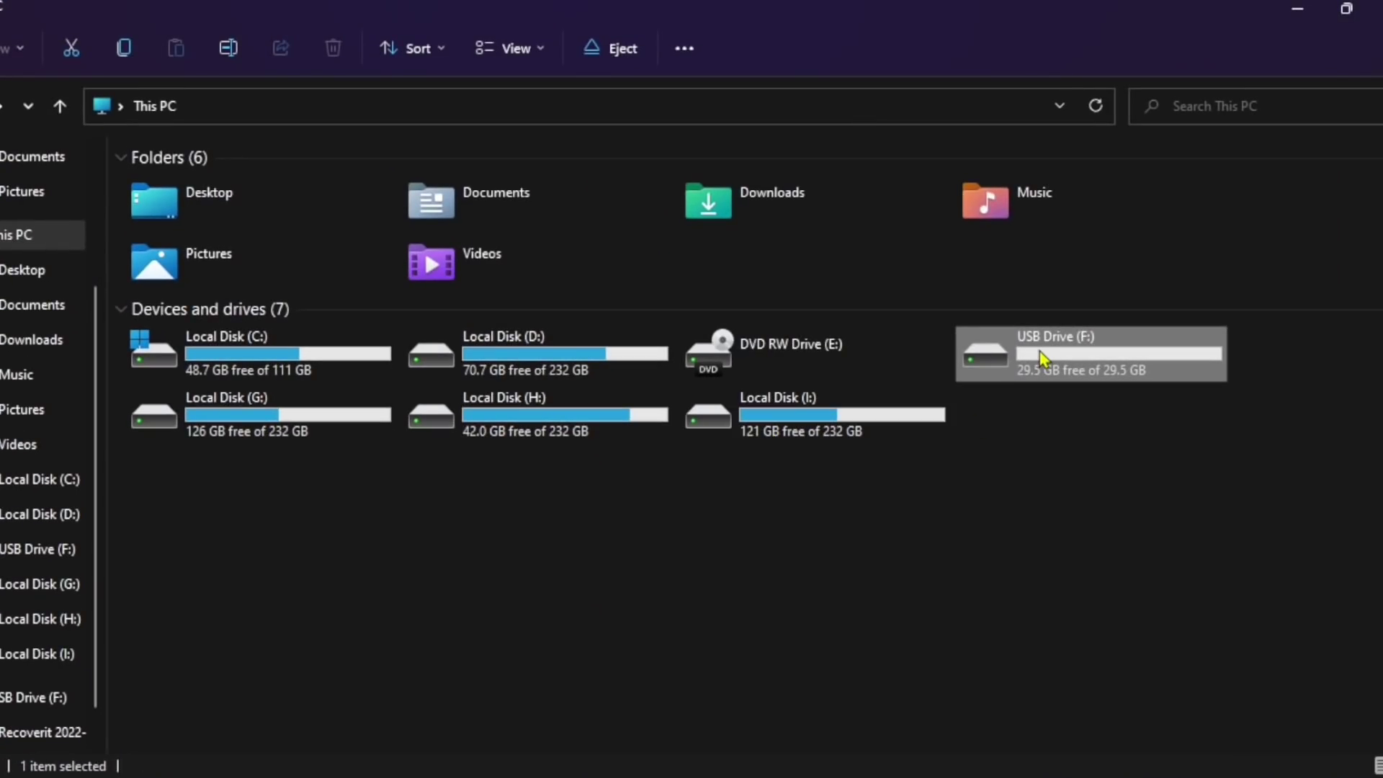
pyautogui.doubleClick(1039, 351)
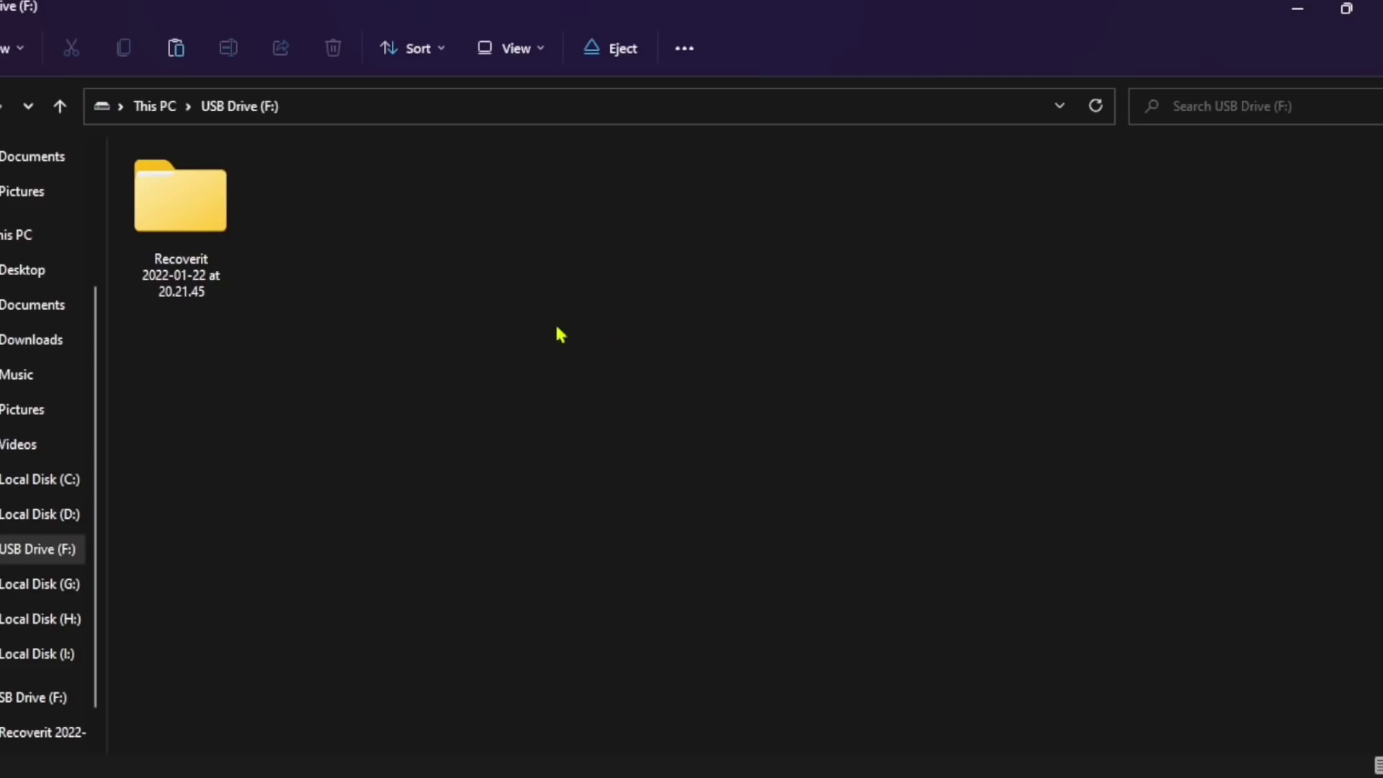
pyautogui.doubleClick(161, 239)
pyautogui.doubleClick(234, 191)
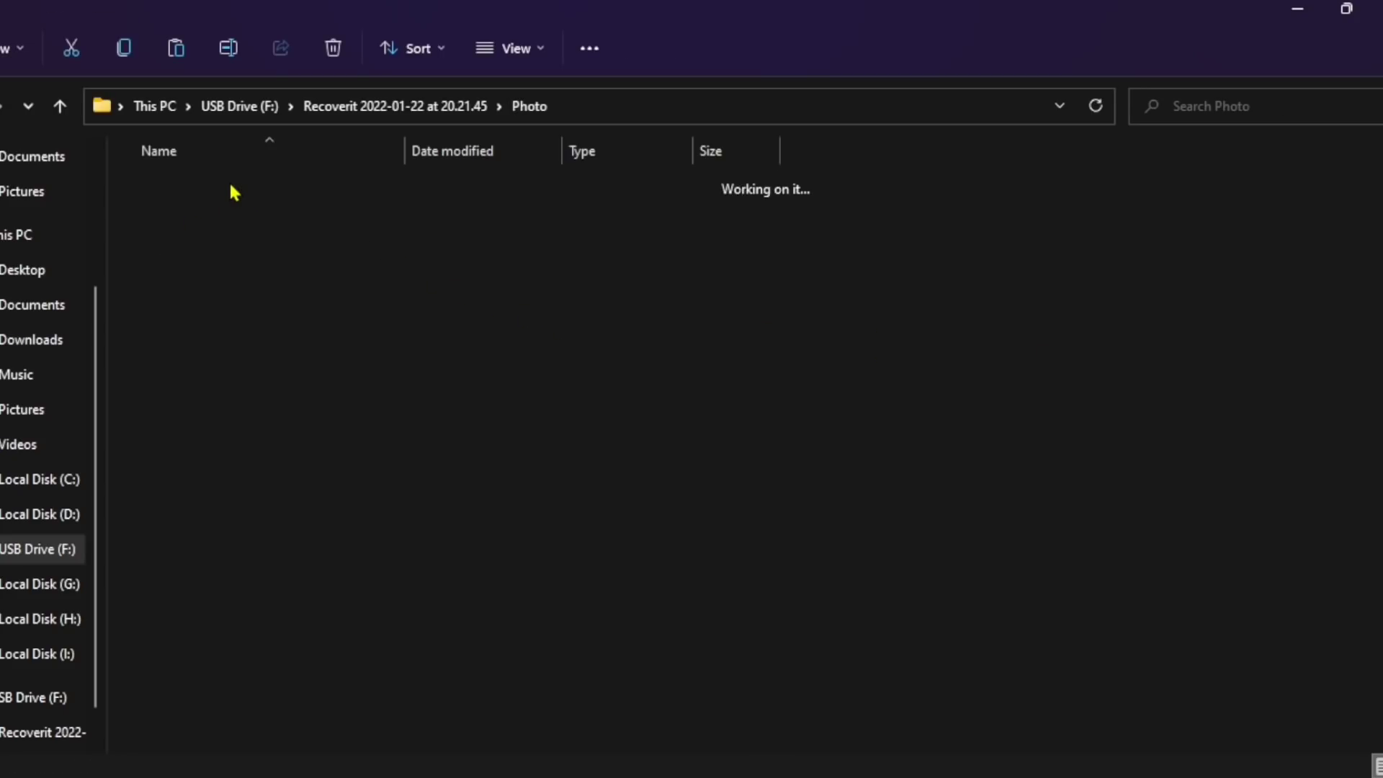
pyautogui.doubleClick(265, 196)
pyautogui.doubleClick(269, 229)
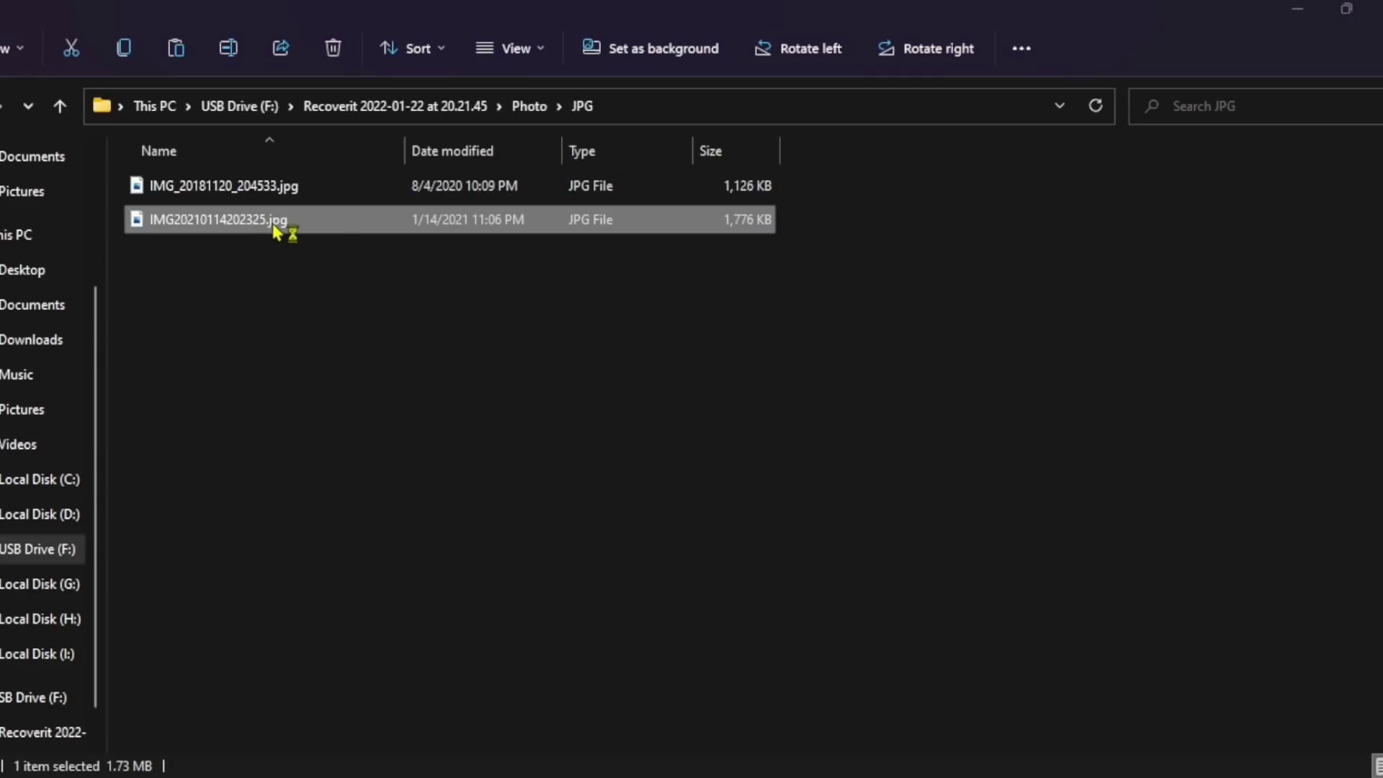